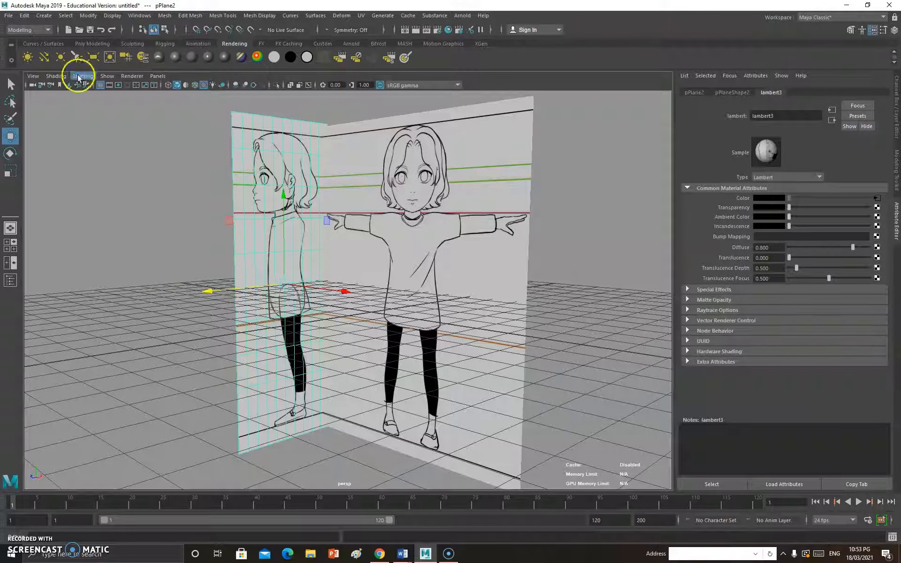
Step: Create a polygon cube and raise it to the character's chest level
{"action": "left_click", "coordinate": [94, 44]}
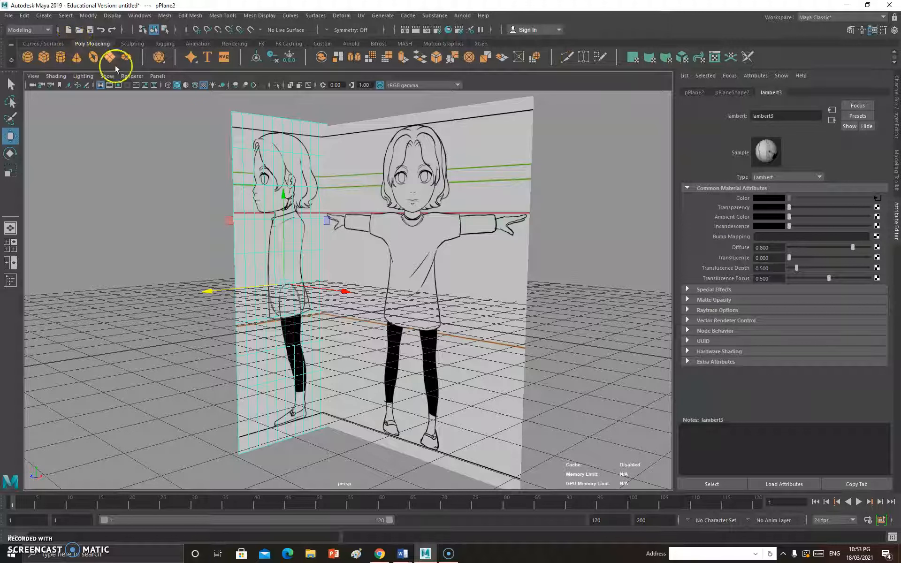
{"action": "left_click", "coordinate": [44, 57]}
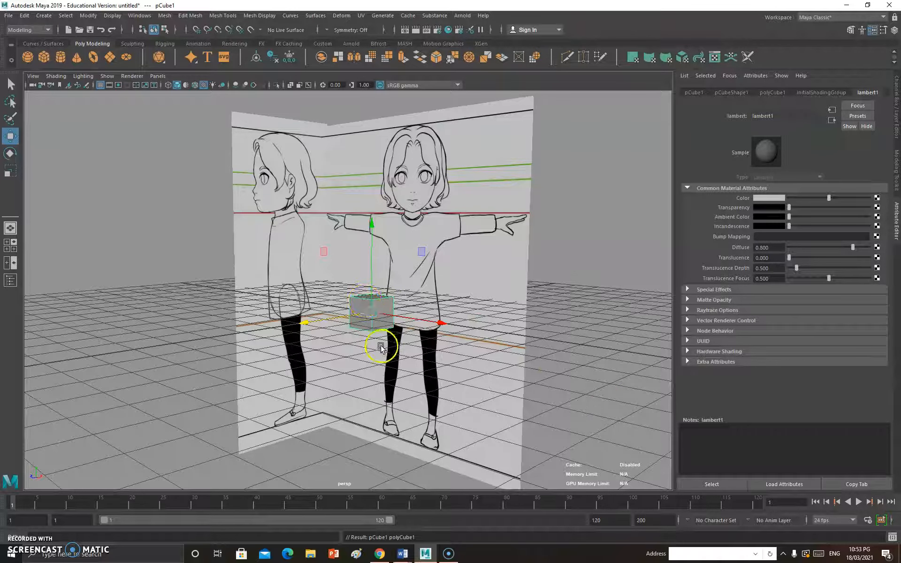
{"action": "left_click_drag", "start_coordinate": [372, 269], "coordinate": [384, 188]}
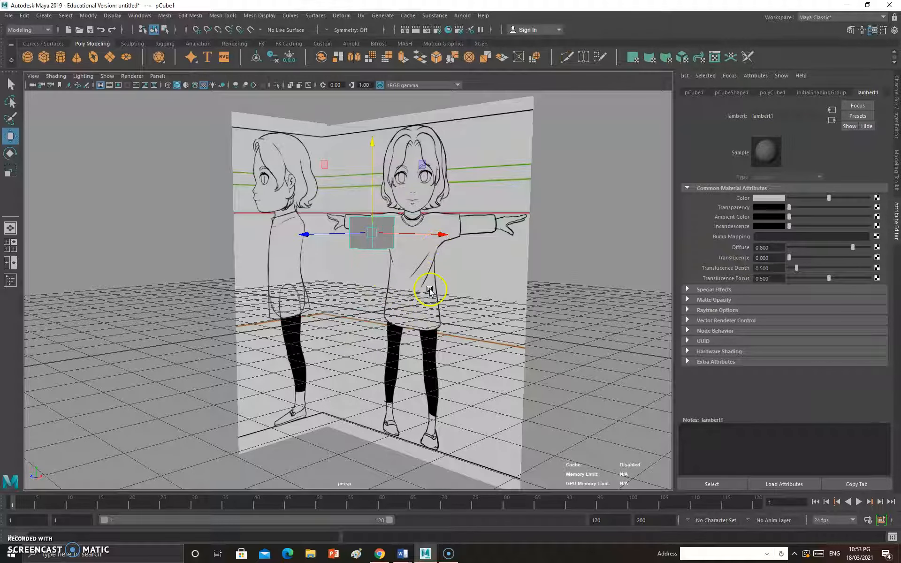
Step: In the front view, shift the cube sideways so it is centred on the character's chest below the neck
{"action": "key", "text": "space"}
{"action": "left_click_drag", "start_coordinate": [421, 268], "coordinate": [419, 298]}
{"action": "left_click_drag", "start_coordinate": [387, 236], "coordinate": [325, 244]}
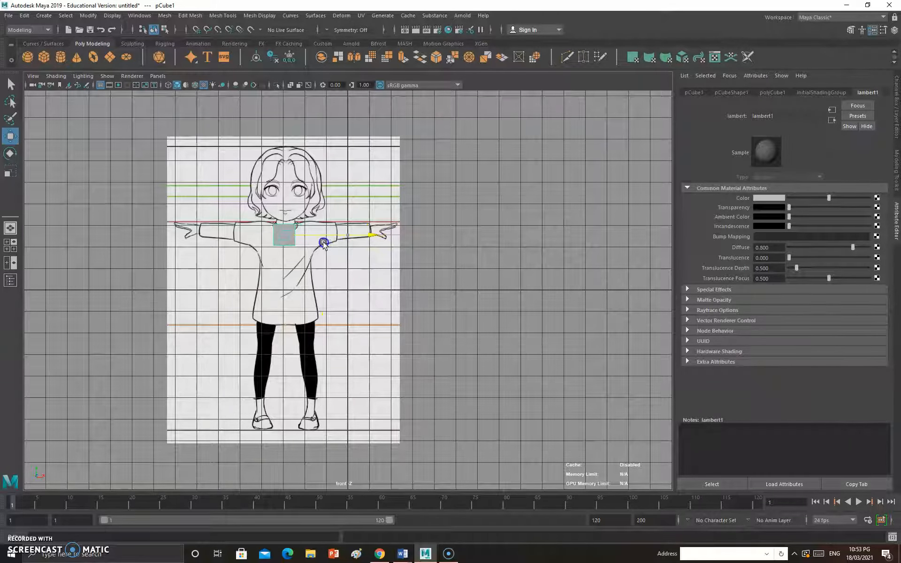
{"action": "scroll", "coordinate": [303, 296], "scroll_direction": "up", "scroll_amount": 3}
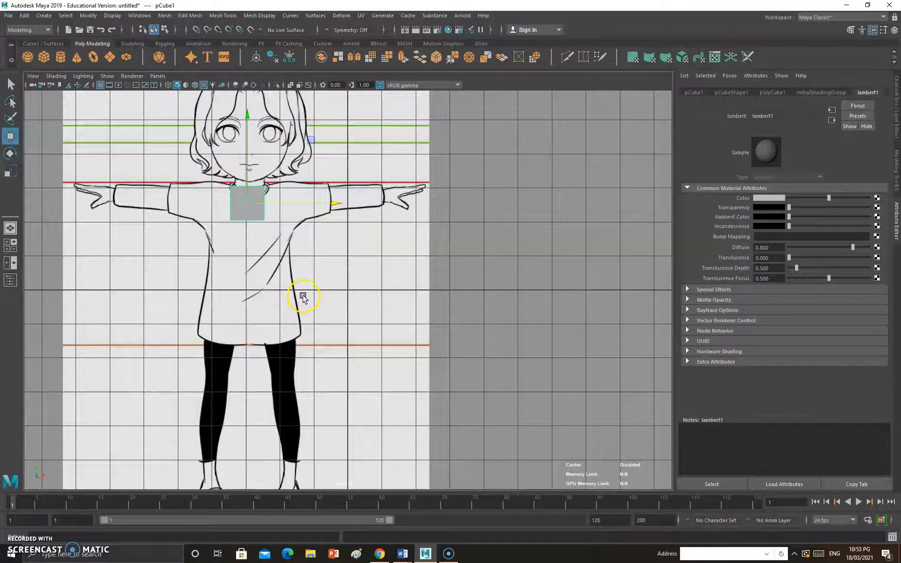
{"action": "scroll", "coordinate": [281, 277], "scroll_direction": "up", "scroll_amount": 1}
{"action": "middle_click_drag", "start_coordinate": [306, 289], "coordinate": [417, 345], "text": "alt"}
{"action": "scroll", "coordinate": [423, 365], "scroll_direction": "up", "scroll_amount": 1}
{"action": "scroll", "coordinate": [418, 398], "scroll_direction": "up", "scroll_amount": 2}
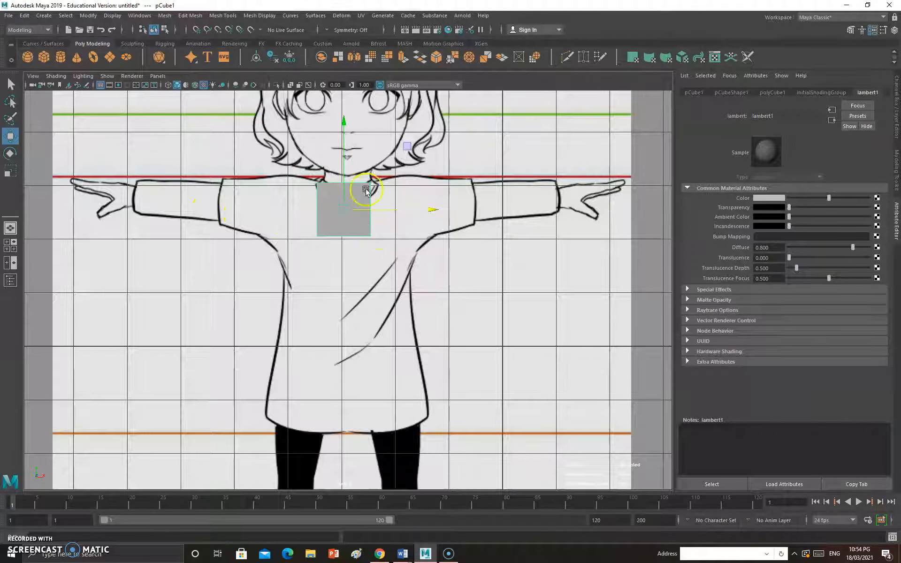
{"action": "left_click", "coordinate": [8, 172]}
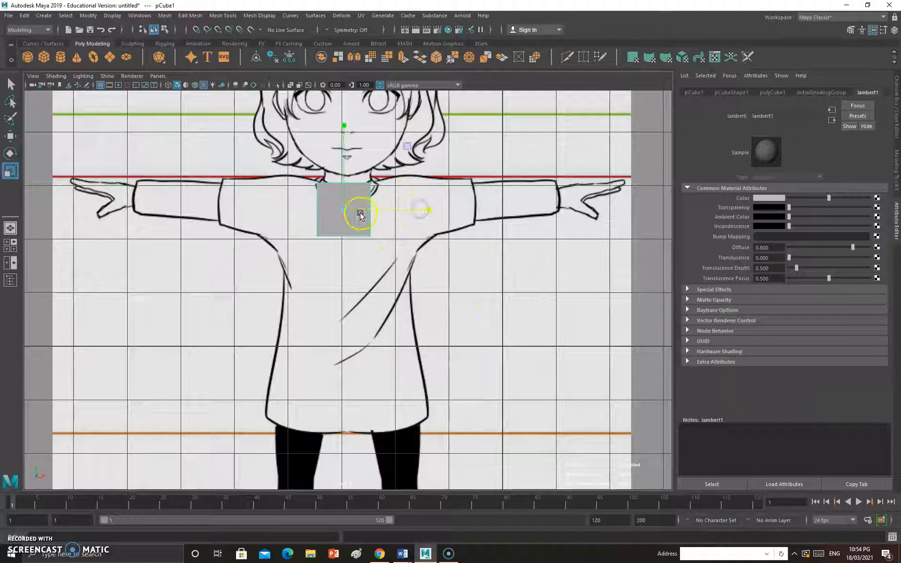
{"action": "key", "text": "w"}
{"action": "left_click_drag", "start_coordinate": [360, 214], "coordinate": [360, 210]}
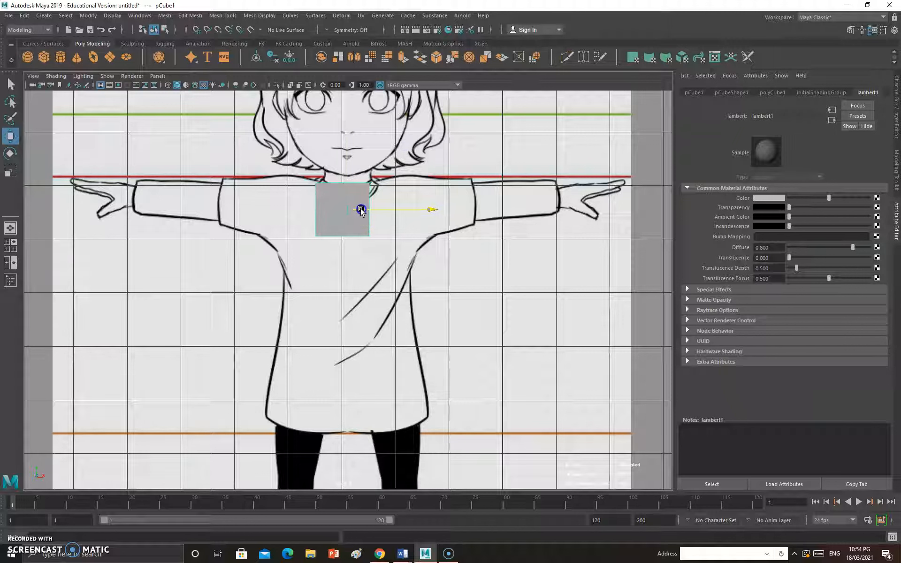
{"action": "left_click", "coordinate": [342, 202]}
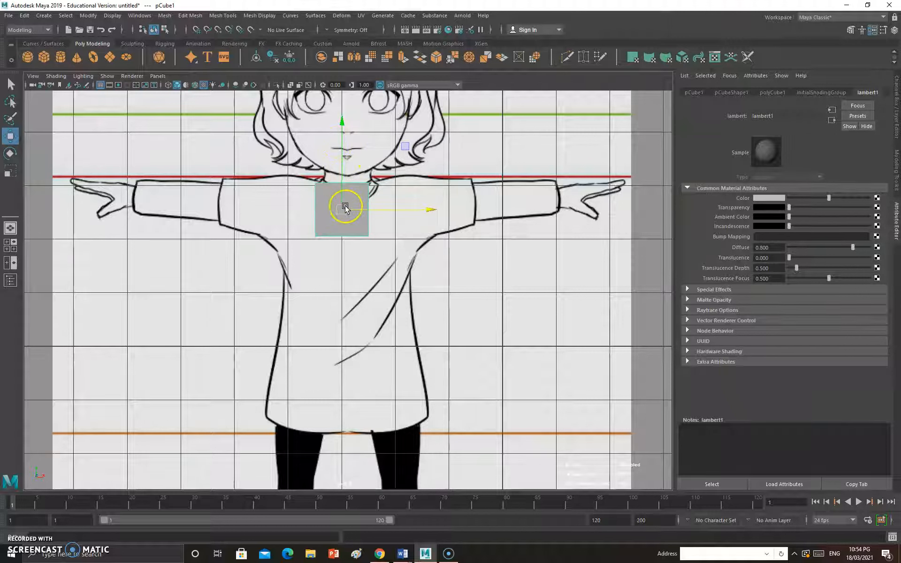
Step: Scale the cube up in width and height to match the torso's width, and lower it onto the middle of the shirt
{"action": "left_click", "coordinate": [11, 172]}
{"action": "left_click", "coordinate": [427, 208]}
{"action": "left_click_drag", "start_coordinate": [427, 209], "coordinate": [563, 219]}
{"action": "left_click_drag", "start_coordinate": [342, 126], "coordinate": [355, 1]}
{"action": "key", "text": "w"}
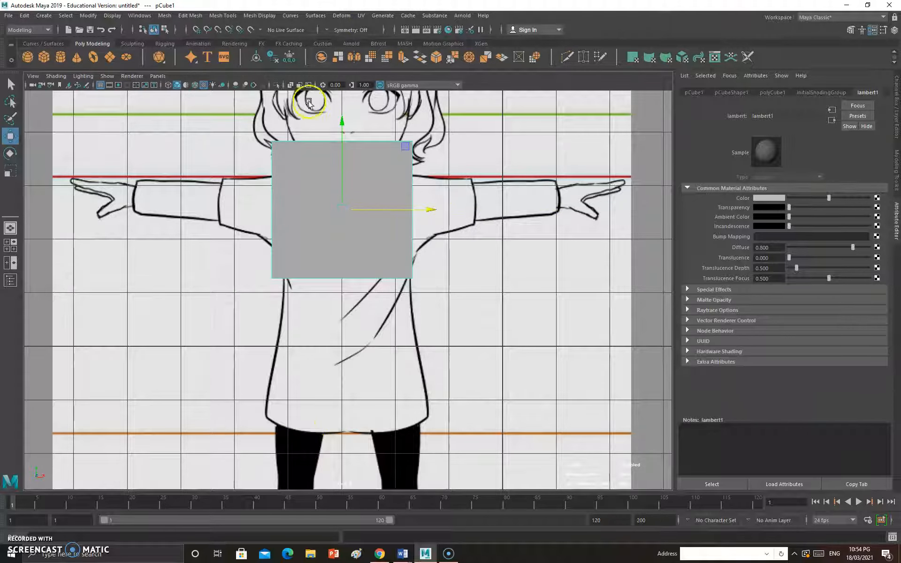
{"action": "left_click_drag", "start_coordinate": [342, 116], "coordinate": [350, 198]}
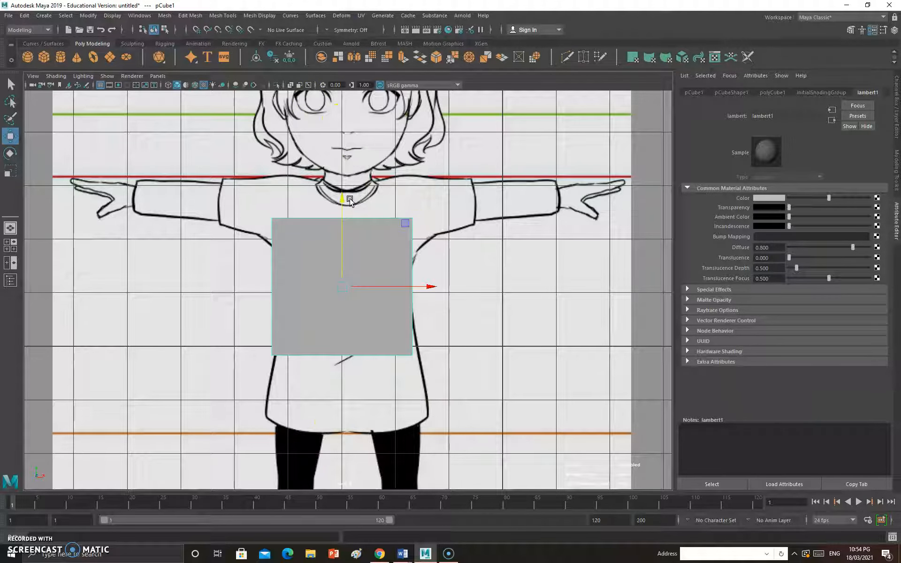
Step: Stretch the cube vertically and adjust its height position so it spans from the red shoulder line to the shirt hem
{"action": "key", "text": "r"}
{"action": "left_click", "coordinate": [343, 201]}
{"action": "left_click_drag", "start_coordinate": [343, 201], "coordinate": [349, 142]}
{"action": "key", "text": "w"}
{"action": "left_click_drag", "start_coordinate": [342, 198], "coordinate": [345, 215]}
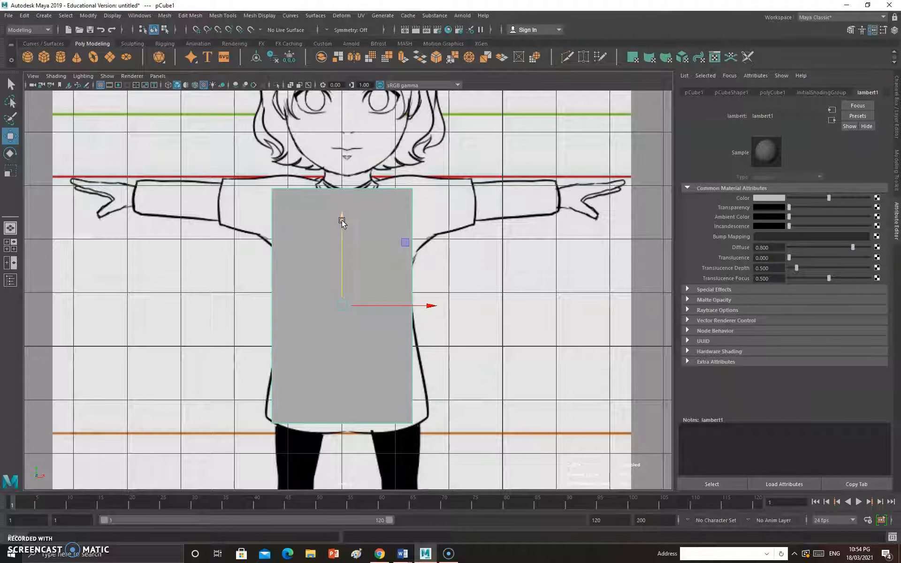
{"action": "left_click", "coordinate": [341, 223]}
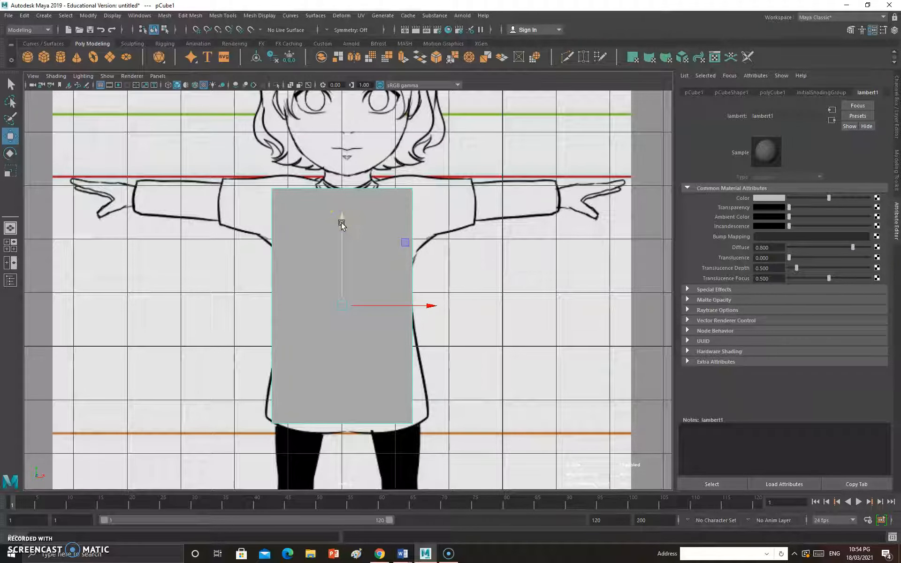
{"action": "left_click", "coordinate": [10, 170]}
{"action": "left_click_drag", "start_coordinate": [342, 223], "coordinate": [343, 217]}
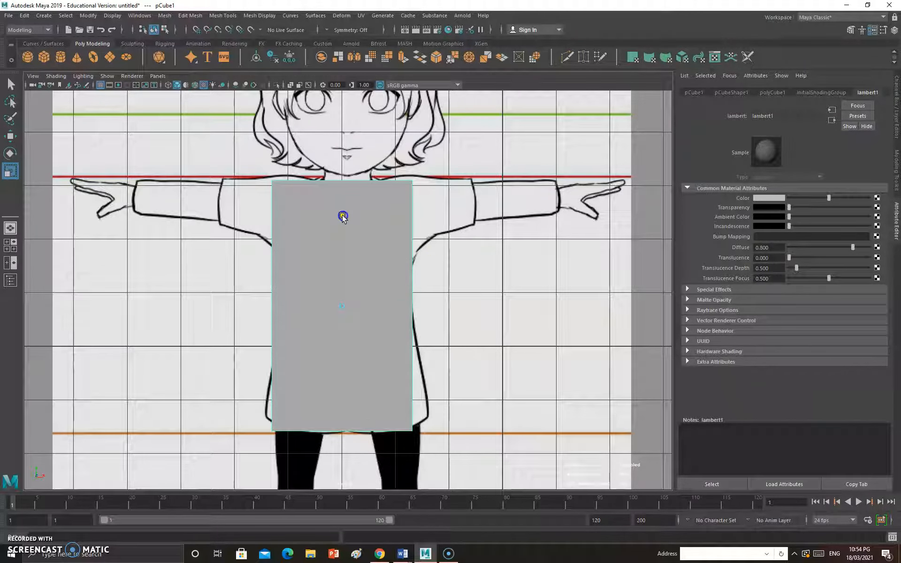
{"action": "key", "text": "w"}
{"action": "left_click_drag", "start_coordinate": [342, 216], "coordinate": [346, 213]}
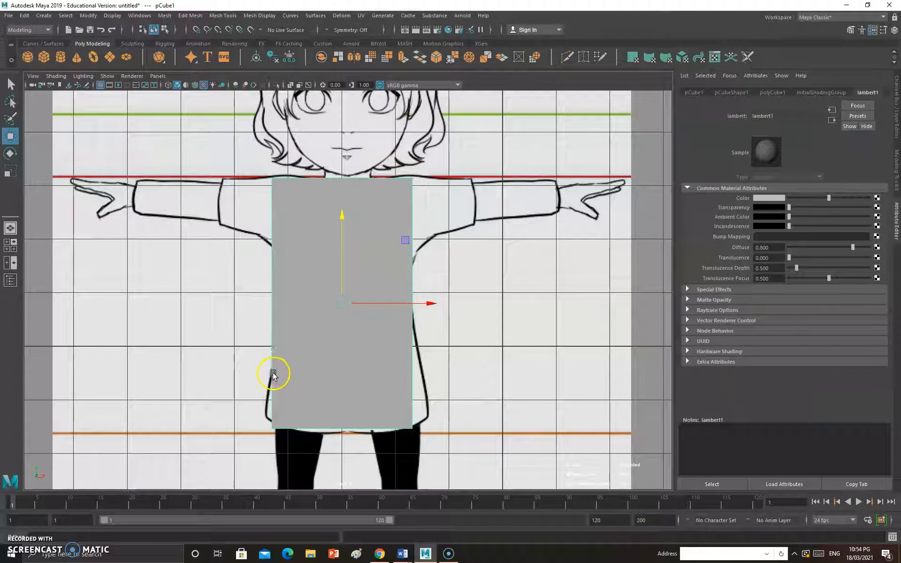
Step: In the side view, move the cube along its depth axis onto the torso of the profile drawing
{"action": "left_click", "coordinate": [7, 171]}
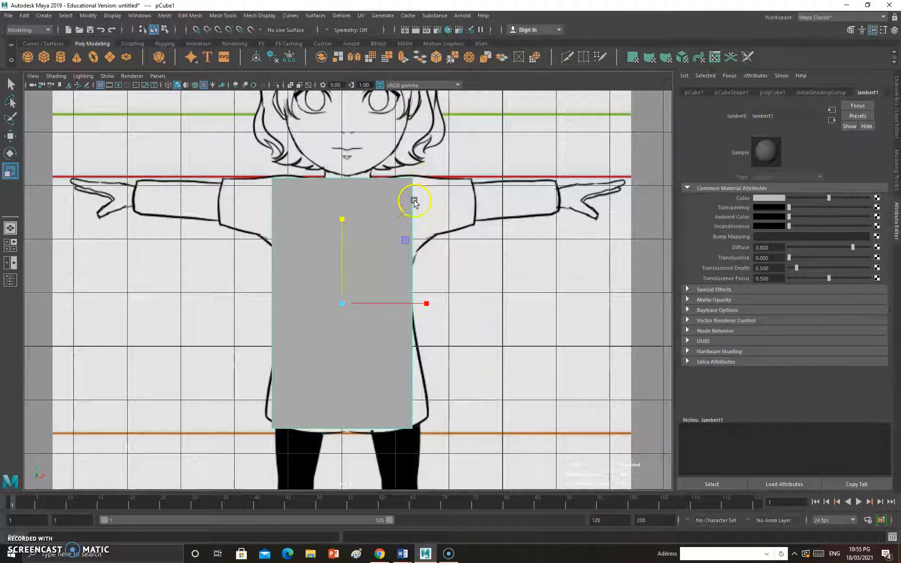
{"action": "right_click", "coordinate": [365, 363]}
{"action": "key", "text": "space"}
{"action": "left_click_drag", "start_coordinate": [378, 341], "coordinate": [419, 342]}
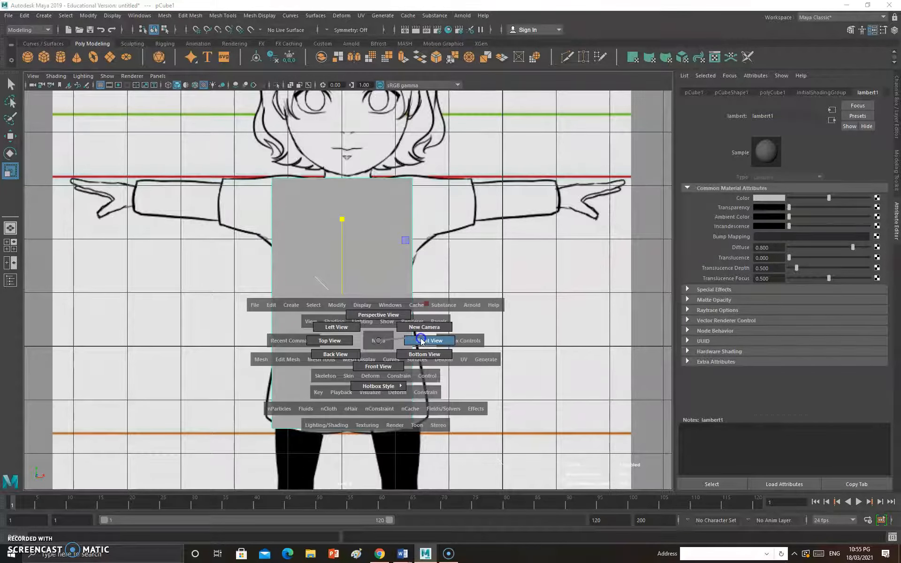
{"action": "left_click_drag", "start_coordinate": [421, 339], "coordinate": [421, 340]}
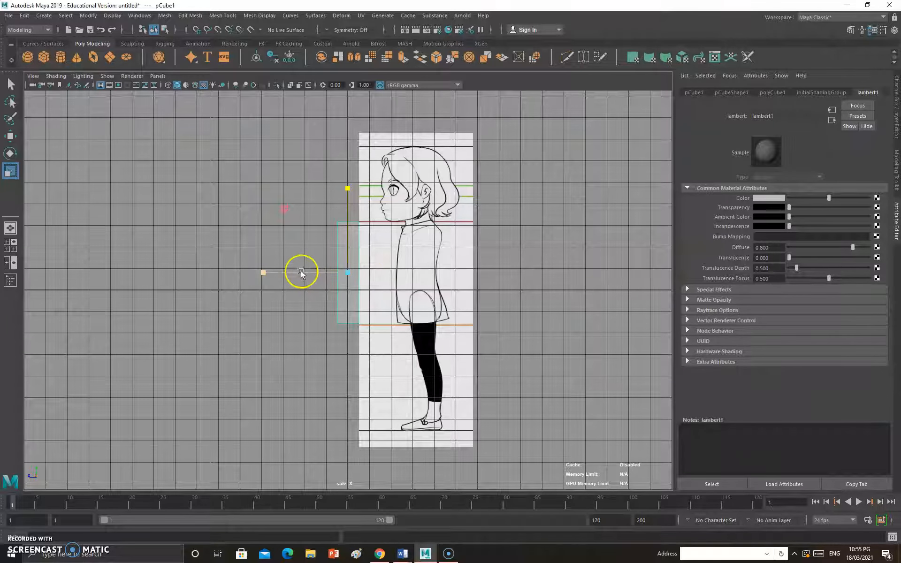
{"action": "left_click", "coordinate": [13, 138]}
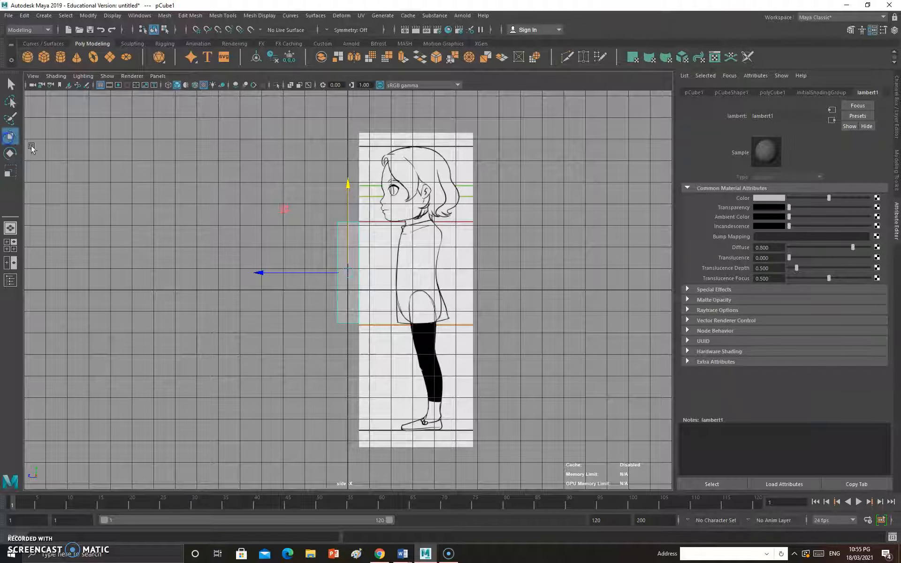
{"action": "left_click_drag", "start_coordinate": [297, 272], "coordinate": [370, 287]}
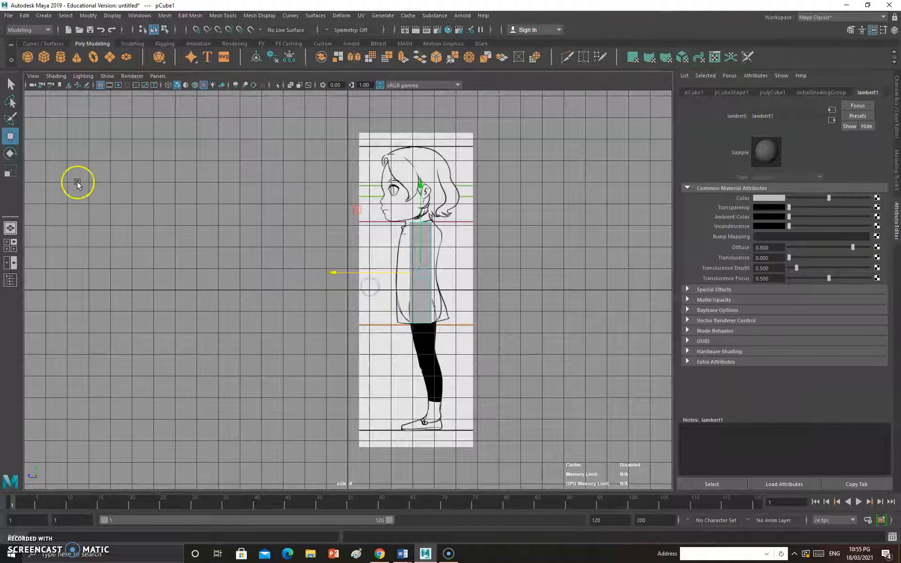
Step: Scale the cube's depth to match the shirt in the side drawing and nudge it into alignment with the torso
{"action": "left_click", "coordinate": [10, 171]}
{"action": "middle_click_drag", "start_coordinate": [335, 270], "coordinate": [251, 270]}
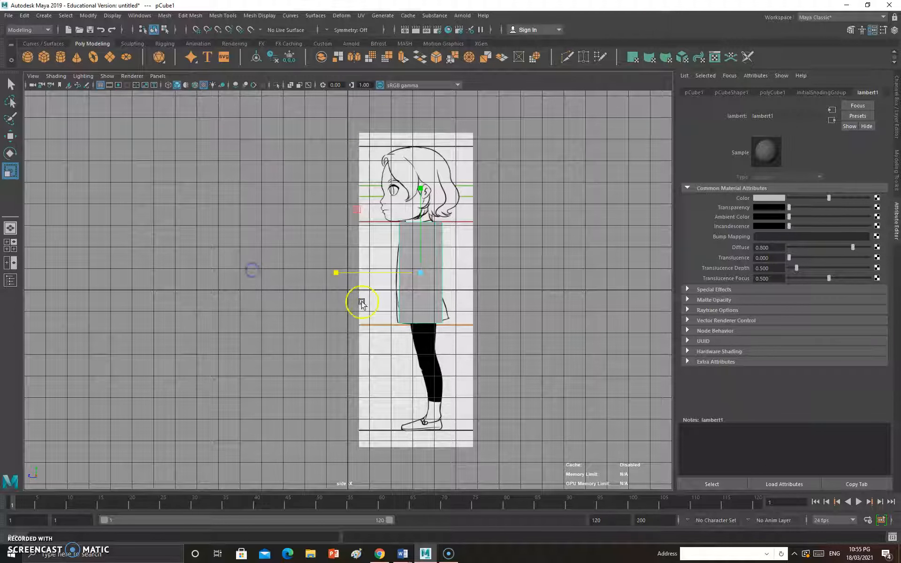
{"action": "left_click", "coordinate": [16, 137]}
{"action": "left_click_drag", "start_coordinate": [358, 274], "coordinate": [356, 273]}
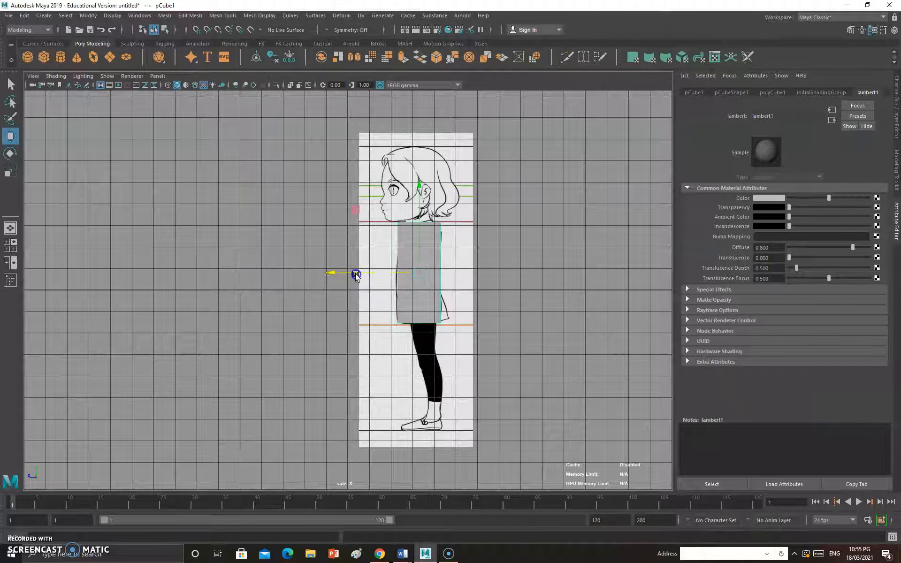
{"action": "key", "text": "r"}
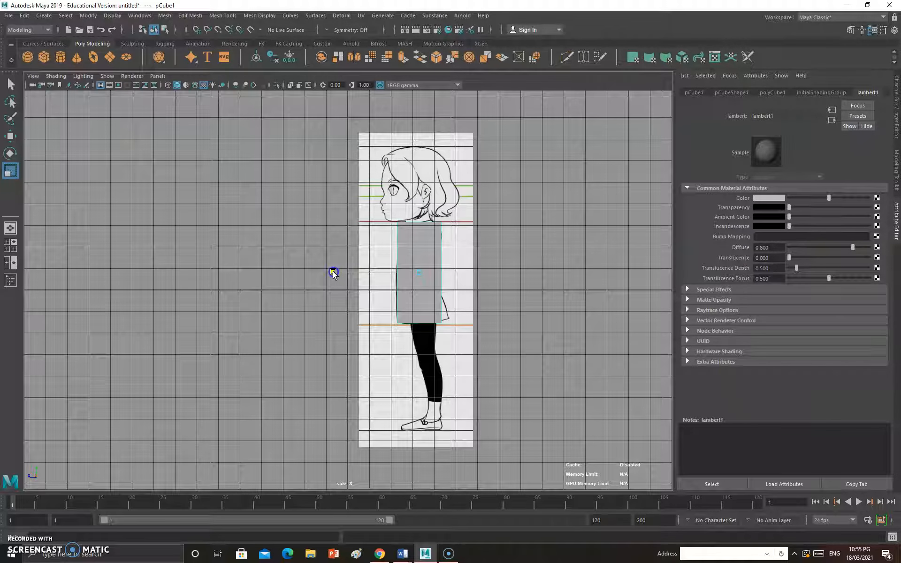
{"action": "left_click", "coordinate": [333, 272]}
Step: Examine the torso cube's fit against the reference drawings in the perspective and front views
{"action": "left_click", "coordinate": [10, 83]}
{"action": "key", "text": "space"}
{"action": "left_click_drag", "start_coordinate": [431, 283], "coordinate": [438, 259]}
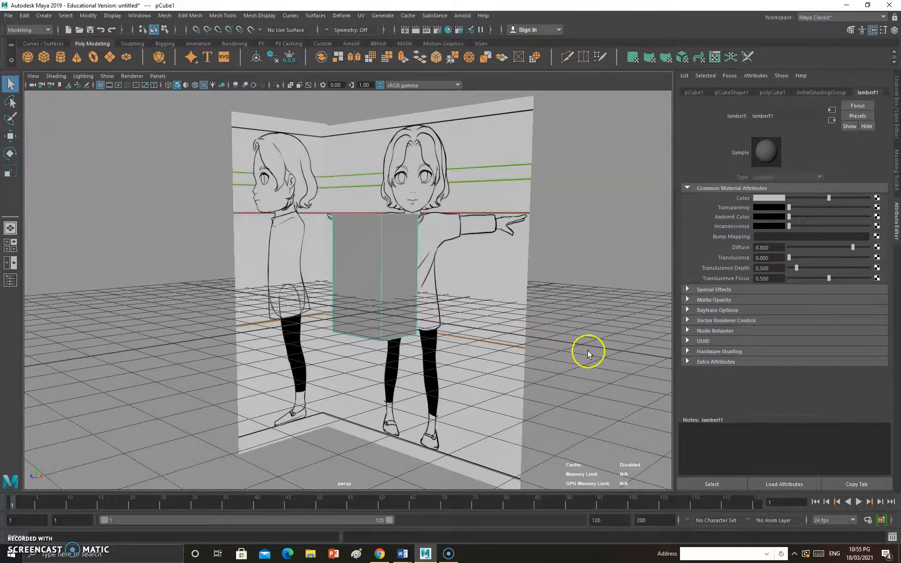
{"action": "left_click_drag", "start_coordinate": [415, 328], "coordinate": [462, 338], "text": "alt"}
{"action": "key", "text": "space"}
{"action": "left_click_drag", "start_coordinate": [370, 285], "coordinate": [371, 311]}
{"action": "left_click", "coordinate": [350, 226]}
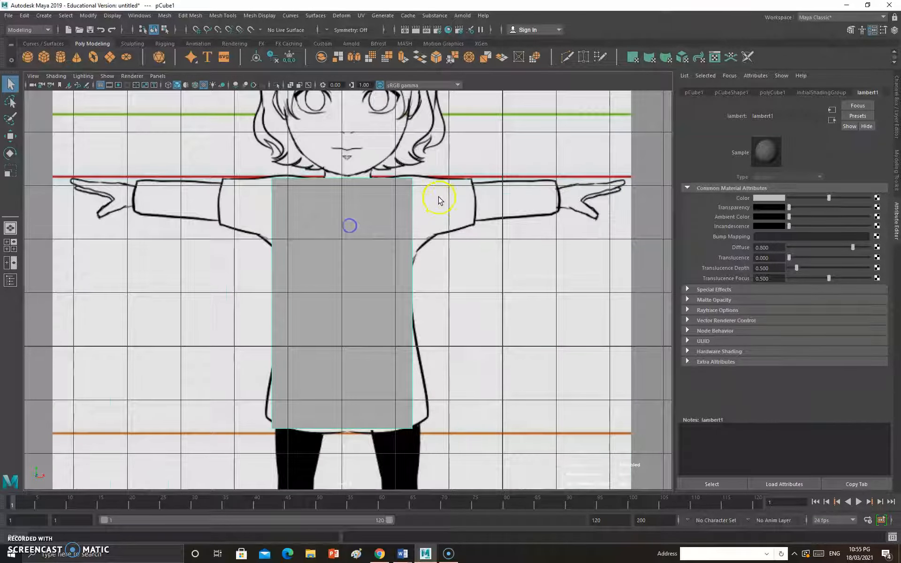
{"action": "left_click", "coordinate": [439, 199]}
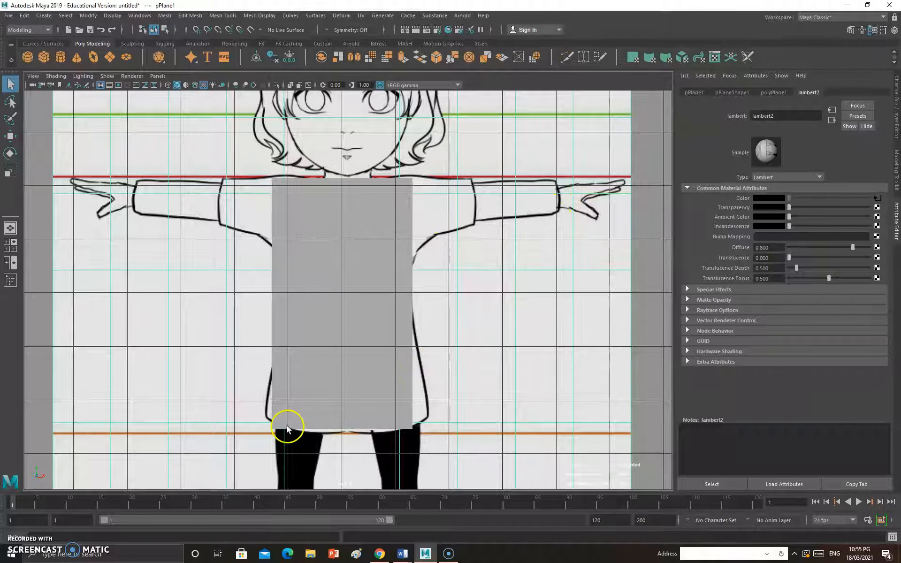
{"action": "left_click", "coordinate": [316, 211]}
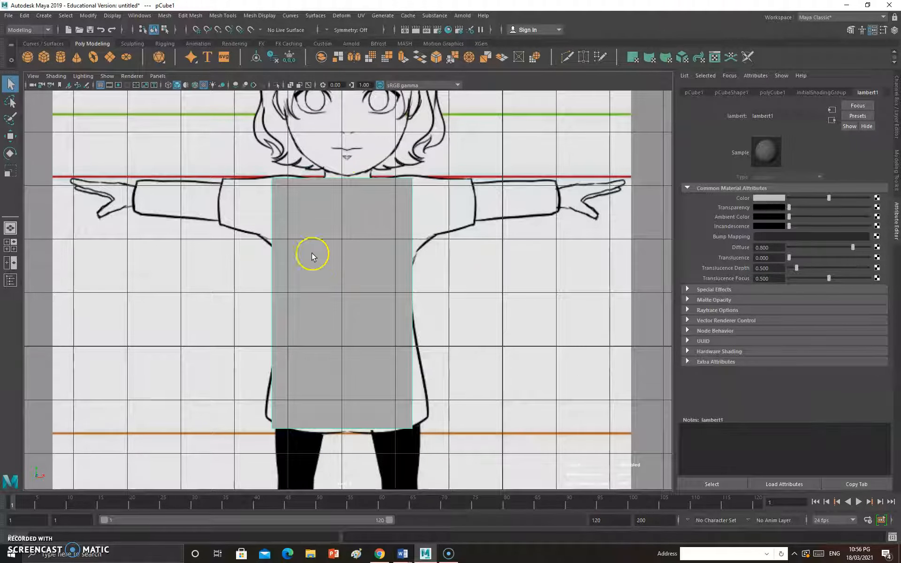
Step: Turn on X-Ray shading for the viewport and select the torso cube in the perspective view
{"action": "left_click", "coordinate": [57, 77]}
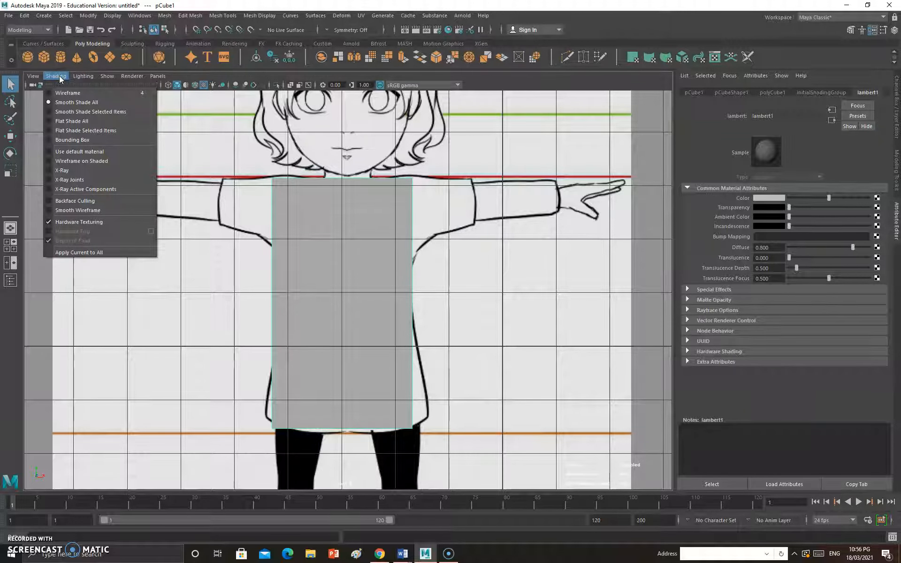
{"action": "left_click", "coordinate": [61, 171]}
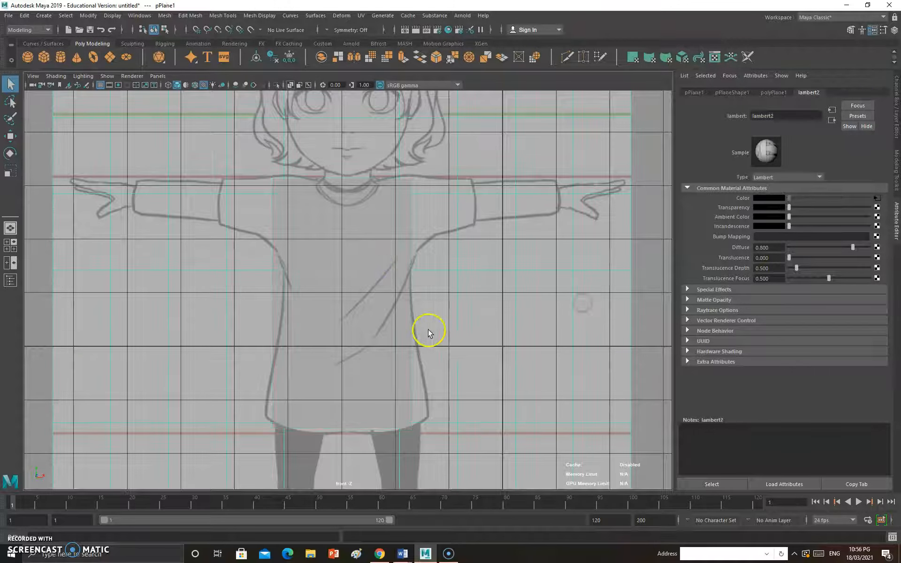
{"action": "left_click", "coordinate": [428, 331]}
{"action": "key", "text": "space"}
{"action": "left_click_drag", "start_coordinate": [369, 292], "coordinate": [373, 266]}
{"action": "left_click", "coordinate": [331, 246]}
{"action": "left_click_drag", "start_coordinate": [507, 307], "coordinate": [523, 327], "text": "alt"}
Step: Undo the recent selection changes and turn off X-Ray shading with the front reference plane selected
{"action": "key", "text": "ctrl+z"}
{"action": "key", "text": "ctrl+z"}
{"action": "key", "text": "ctrl+z"}
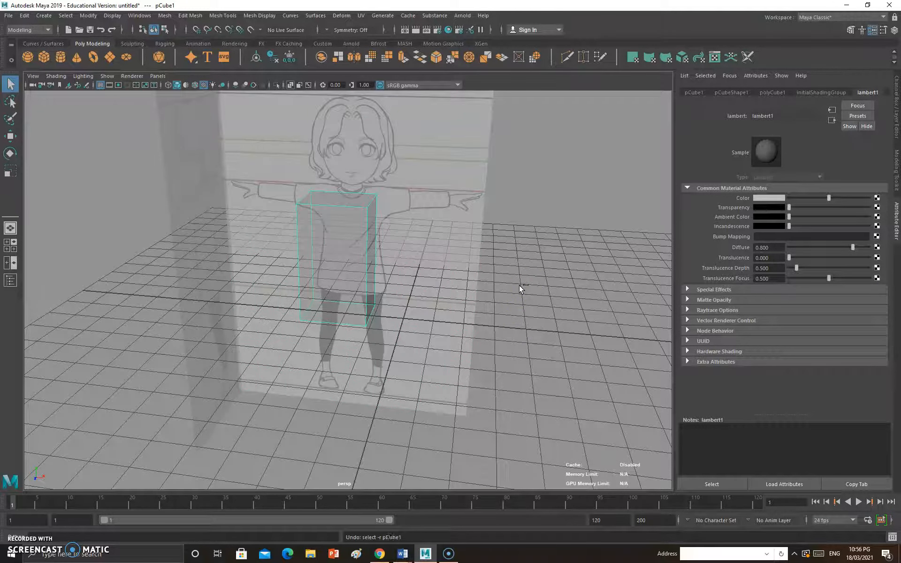
{"action": "key", "text": "ctrl+z"}
{"action": "key", "text": "ctrl+z"}
{"action": "left_click", "coordinate": [519, 285]}
{"action": "key", "text": "ctrl+z"}
{"action": "left_click", "coordinate": [57, 76]}
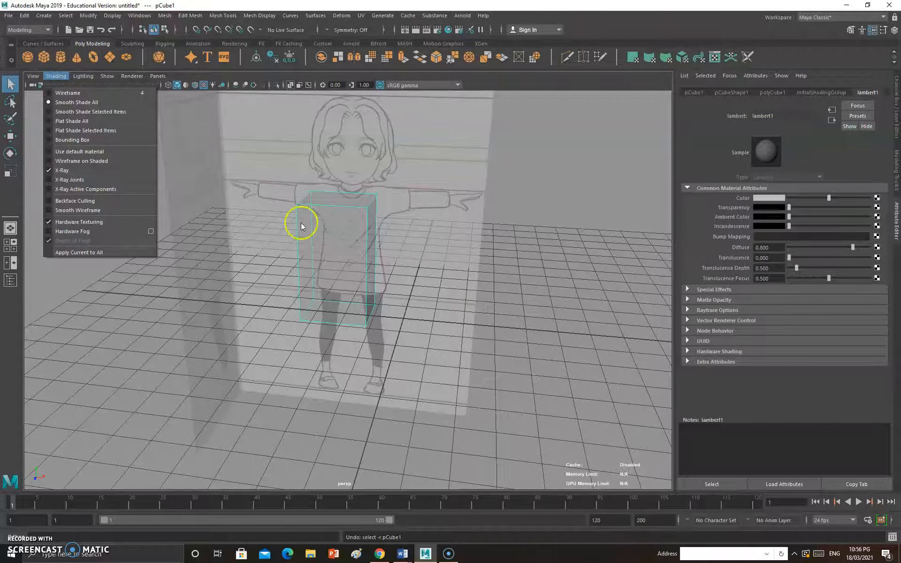
{"action": "left_click", "coordinate": [362, 164]}
{"action": "left_click", "coordinate": [56, 76]}
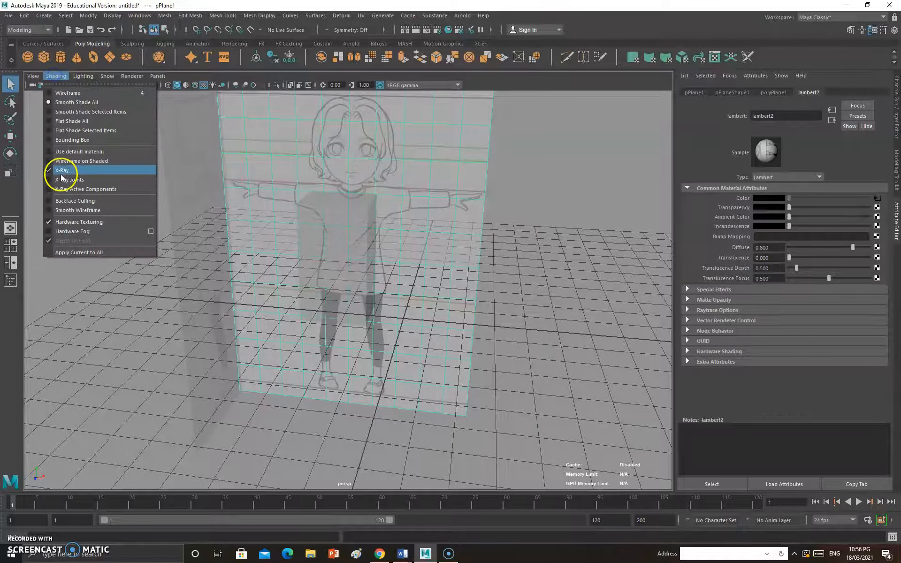
{"action": "left_click", "coordinate": [61, 176]}
Step: Select the torso cube and re-enable X-Ray shading in the perspective view
{"action": "left_click", "coordinate": [332, 229]}
{"action": "left_click_drag", "start_coordinate": [388, 247], "coordinate": [380, 271], "text": "alt"}
{"action": "left_click", "coordinate": [59, 77]}
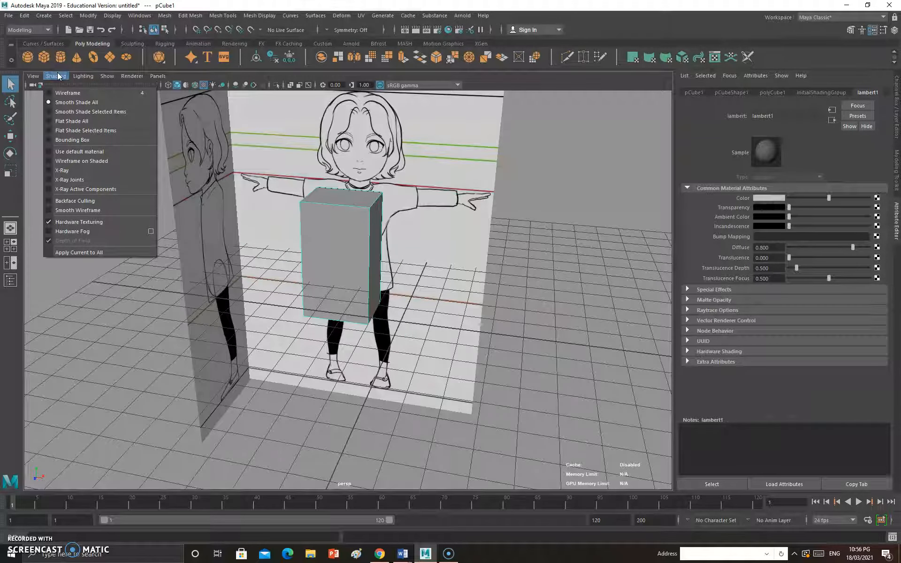
{"action": "left_click", "coordinate": [74, 77]}
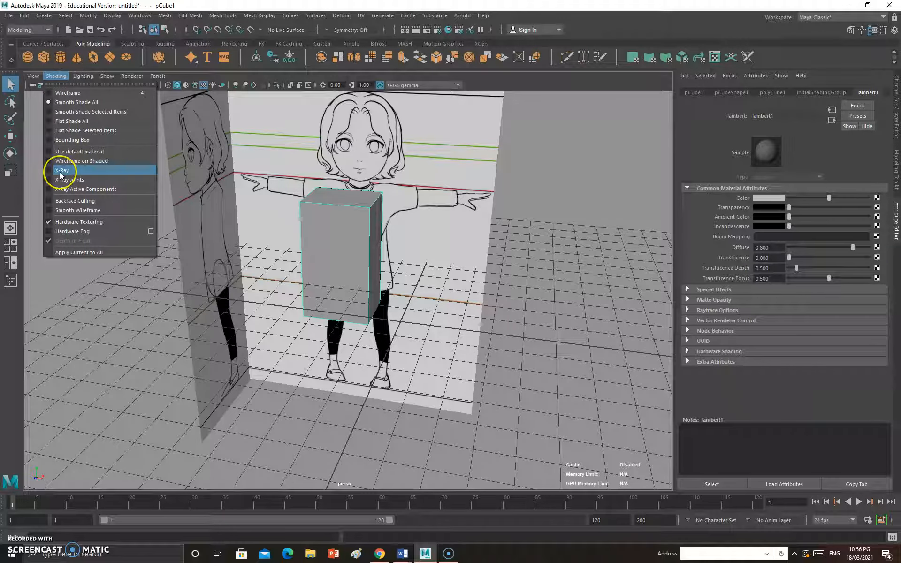
{"action": "left_click", "coordinate": [61, 170]}
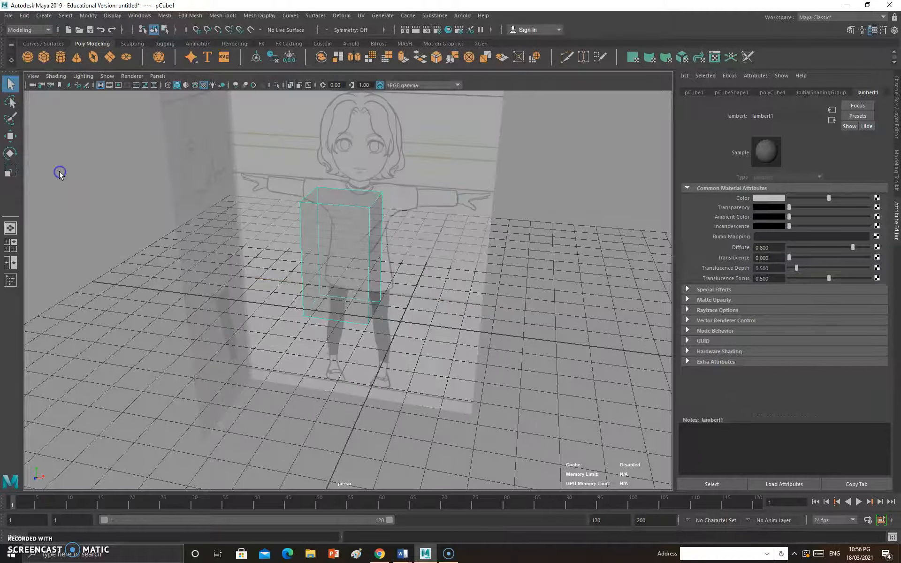
Step: Select the torso cube in the perspective view and show its channel attributes
{"action": "left_click", "coordinate": [571, 252]}
{"action": "left_click_drag", "start_coordinate": [398, 303], "coordinate": [422, 292], "text": "alt"}
{"action": "key", "text": "space"}
{"action": "left_click_drag", "start_coordinate": [335, 245], "coordinate": [345, 268]}
{"action": "left_click_drag", "start_coordinate": [399, 303], "coordinate": [356, 310], "text": "alt"}
{"action": "left_click", "coordinate": [319, 263]}
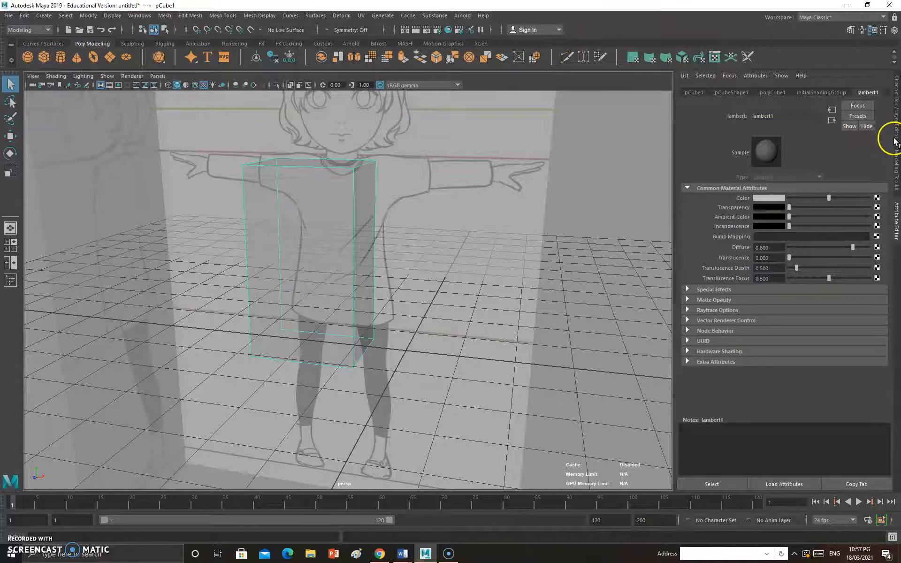
{"action": "left_click", "coordinate": [895, 136]}
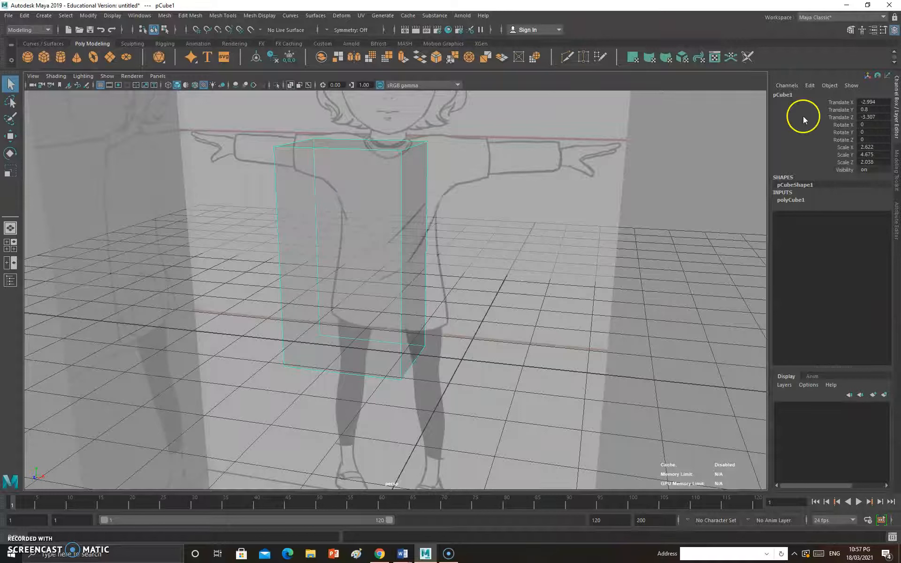
Step: Set the torso cube's polyCube subdivisions to 4 in width, 4 in height and 2 in depth
{"action": "left_click", "coordinate": [789, 201]}
{"action": "left_click", "coordinate": [872, 230]}
{"action": "type", "text": "4"}
{"action": "key", "text": "Return"}
{"action": "left_click", "coordinate": [873, 238]}
{"action": "type", "text": "4"}
{"action": "key", "text": "Return"}
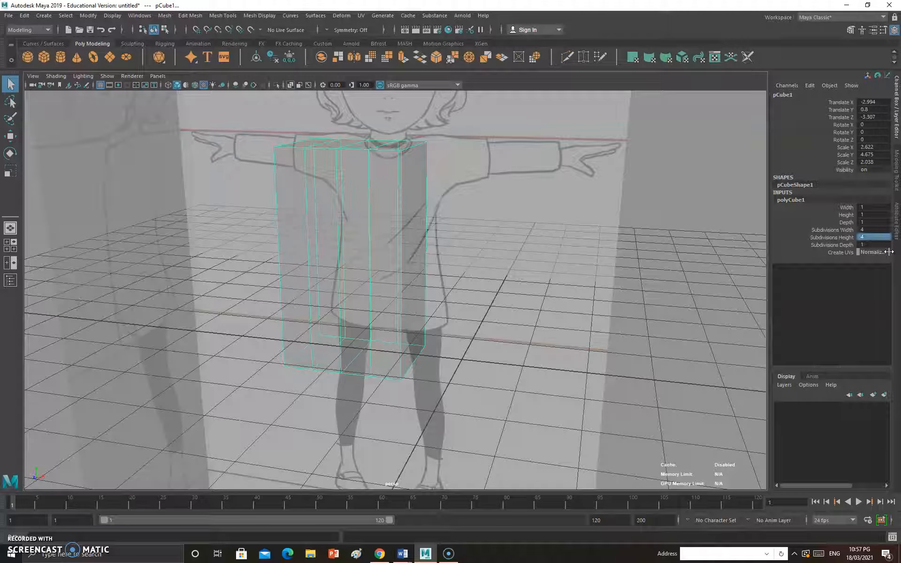
{"action": "left_click", "coordinate": [872, 244]}
{"action": "type", "text": "2"}
{"action": "key", "text": "Return"}
{"action": "left_click_drag", "start_coordinate": [540, 288], "coordinate": [398, 338], "text": "alt"}
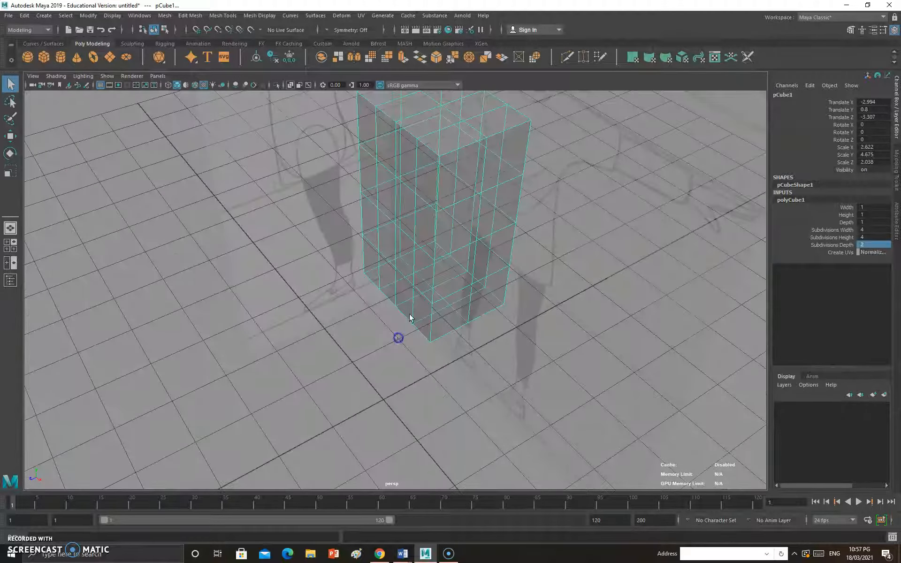
{"action": "left_click_drag", "start_coordinate": [493, 161], "coordinate": [503, 191], "text": "alt"}
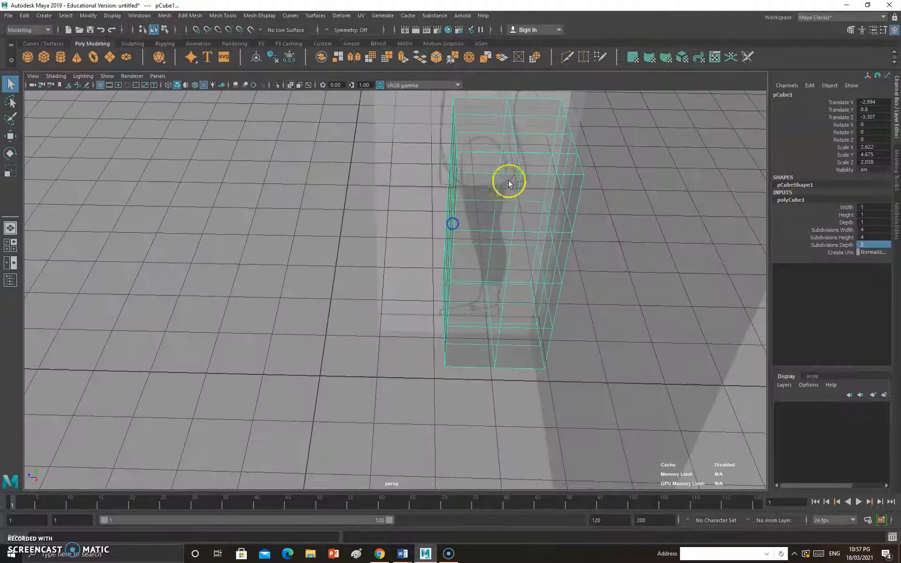
{"action": "left_click_drag", "start_coordinate": [529, 221], "coordinate": [560, 220], "text": "alt"}
Step: Switch the torso cube to face selection in the side view and select faces along half of its depth
{"action": "key", "text": "space"}
{"action": "left_click_drag", "start_coordinate": [440, 197], "coordinate": [474, 339]}
{"action": "left_click", "coordinate": [563, 270]}
{"action": "left_click", "coordinate": [459, 257]}
{"action": "right_click", "coordinate": [461, 220]}
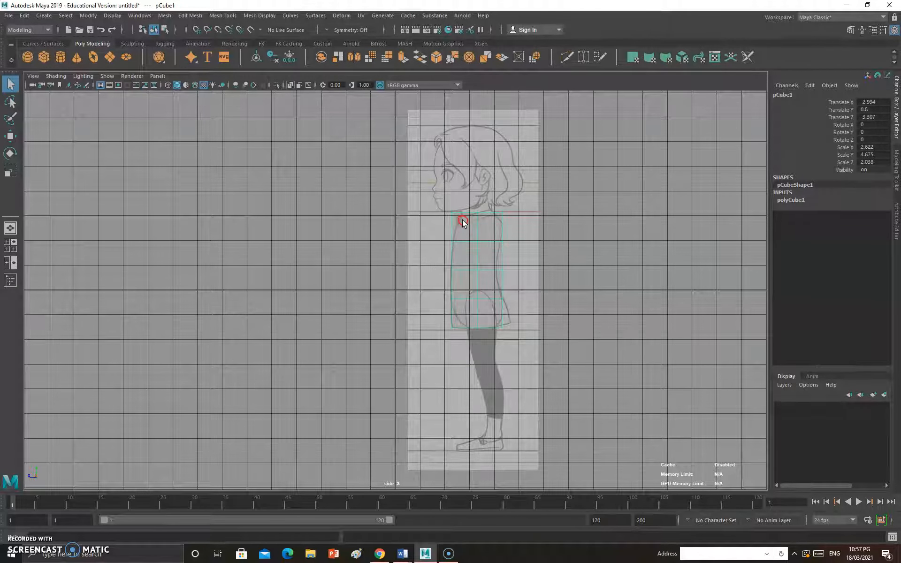
{"action": "left_click", "coordinate": [461, 247]}
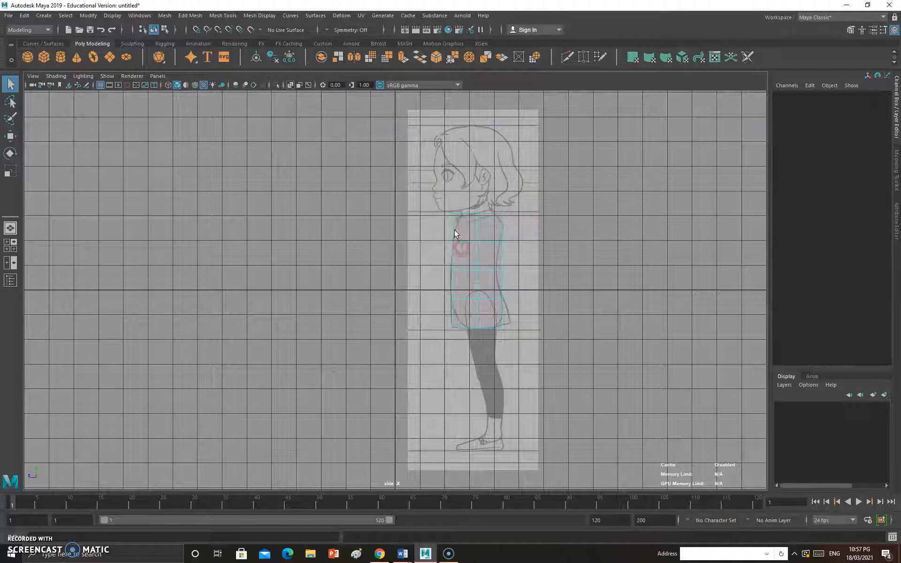
{"action": "left_click_drag", "start_coordinate": [451, 209], "coordinate": [474, 335]}
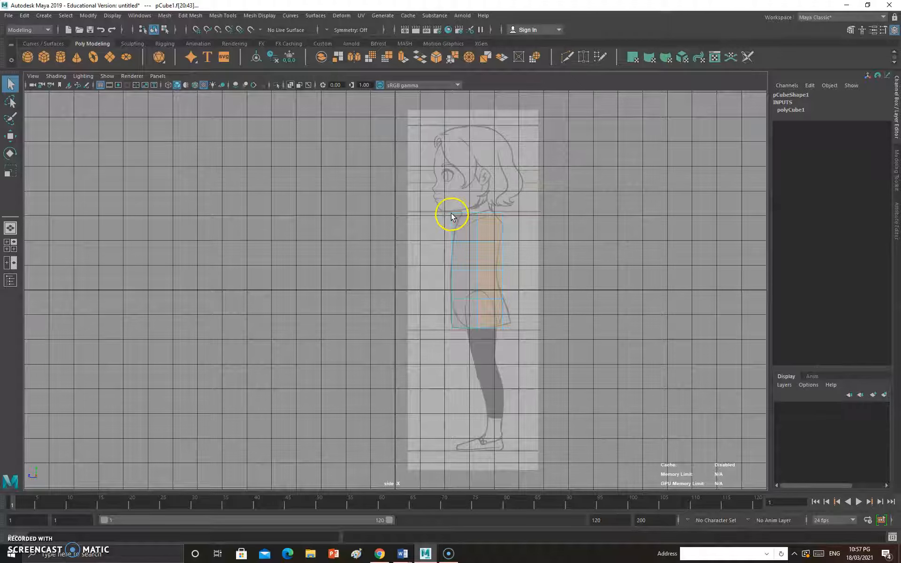
{"action": "left_click_drag", "start_coordinate": [451, 211], "coordinate": [477, 331]}
Step: Show the torso cube in the front view with unsmoothed display
{"action": "key", "text": "space"}
{"action": "left_click", "coordinate": [487, 307]}
{"action": "left_click_drag", "start_coordinate": [488, 307], "coordinate": [495, 281]}
{"action": "key", "text": "space"}
{"action": "mouse_move", "coordinate": [390, 282]}
{"action": "left_mouse_down"}
{"action": "mouse_move", "coordinate": [394, 313]}
{"action": "mouse_move", "coordinate": [398, 294]}
{"action": "left_mouse_up"}
{"action": "key", "text": "1"}
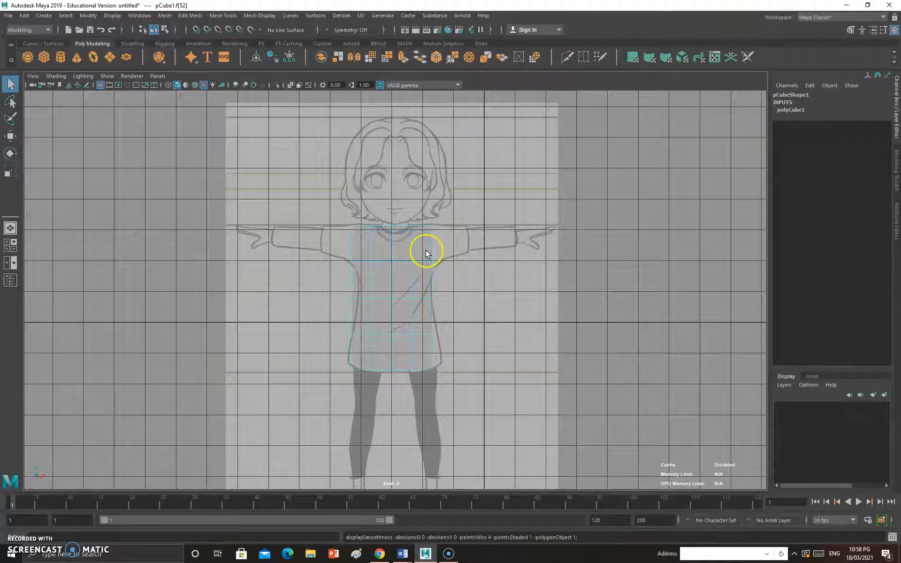
{"action": "scroll", "coordinate": [415, 355], "scroll_direction": "up", "scroll_amount": 3}
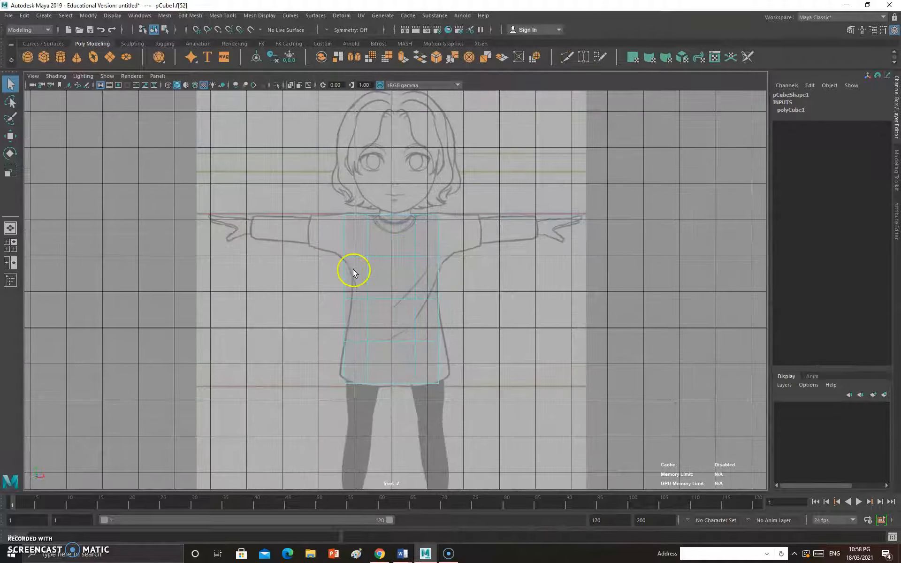
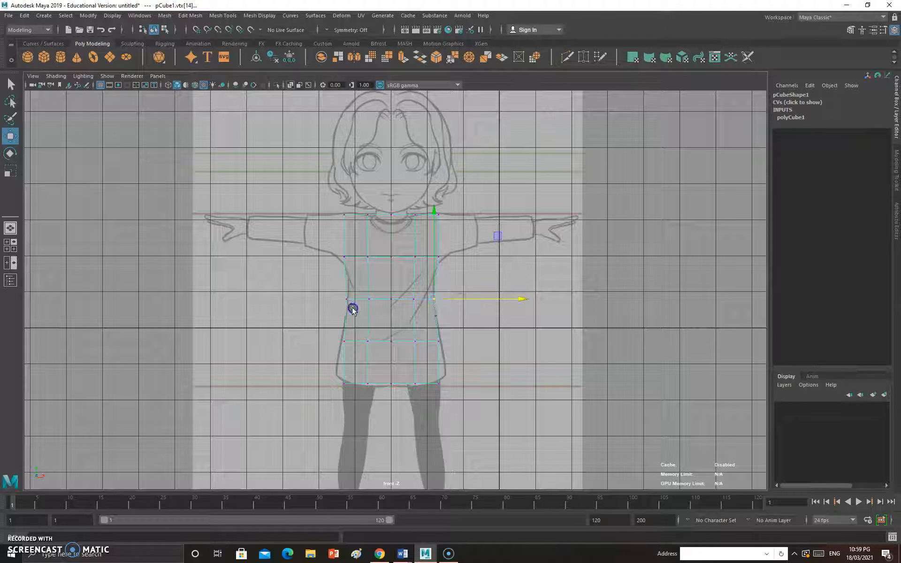
Step: Fit the waist's outer vertices to the dress outline and lower the chest vertex row to armpit level in the front view
{"action": "left_click_drag", "start_coordinate": [426, 298], "coordinate": [429, 299]}
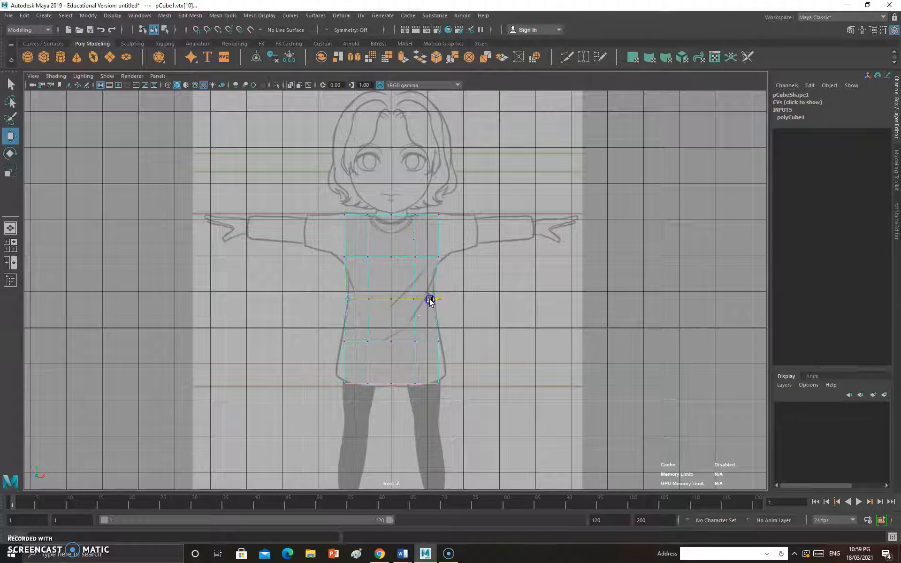
{"action": "left_click_drag", "start_coordinate": [450, 267], "coordinate": [432, 213]}
{"action": "left_click_drag", "start_coordinate": [445, 263], "coordinate": [334, 249]}
{"action": "left_click_drag", "start_coordinate": [390, 236], "coordinate": [393, 244]}
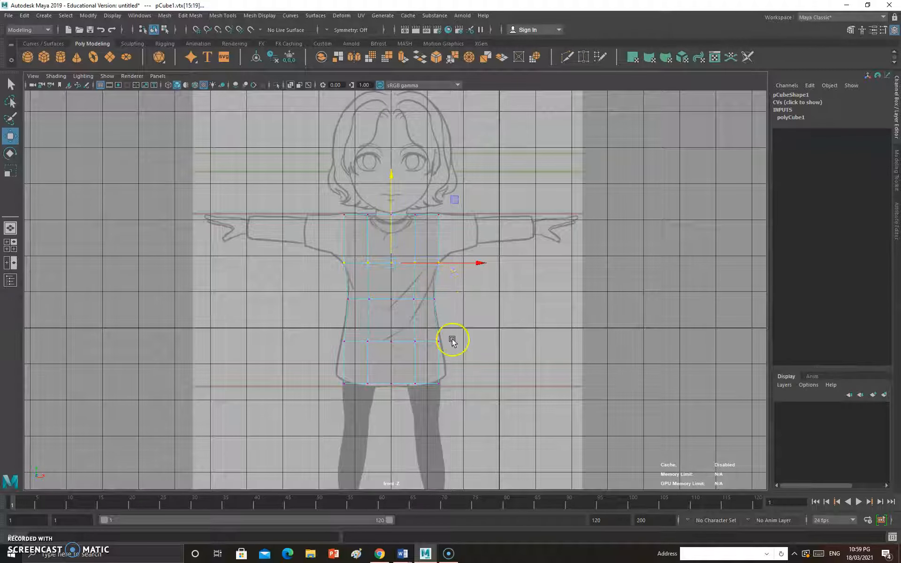
Step: Scale the hip and hem vertex rows horizontally to match the flare of the dress outline in the front view
{"action": "left_click_drag", "start_coordinate": [442, 362], "coordinate": [328, 332]}
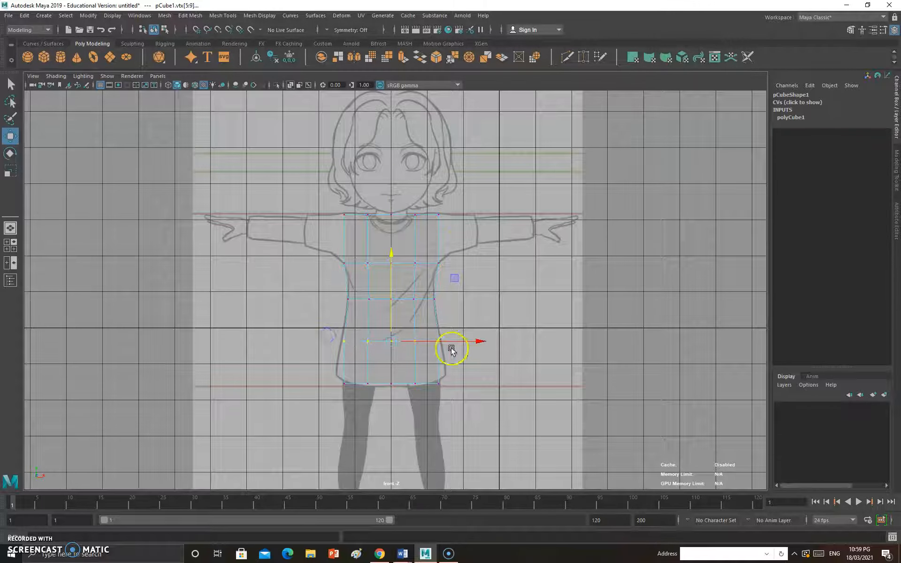
{"action": "left_click", "coordinate": [10, 171]}
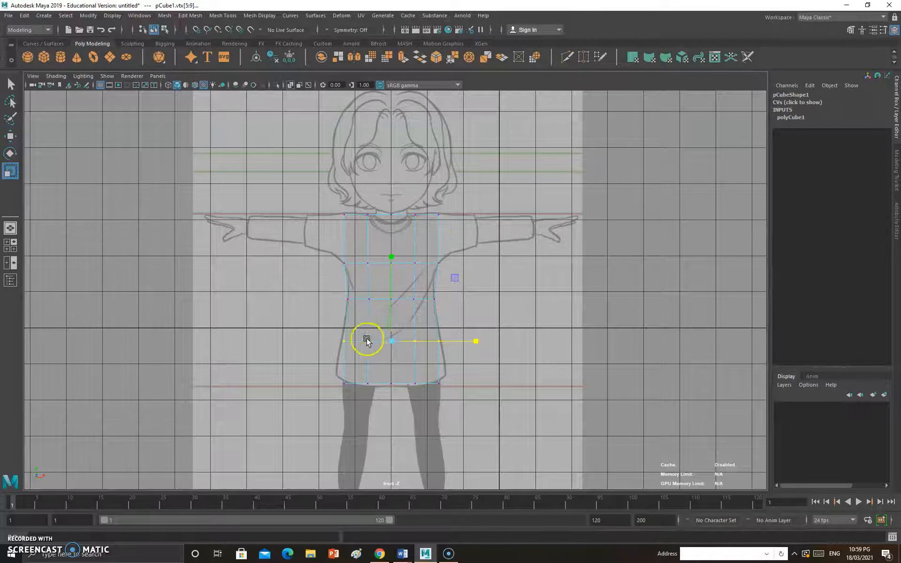
{"action": "left_click_drag", "start_coordinate": [475, 342], "coordinate": [482, 342]}
{"action": "left_click_drag", "start_coordinate": [323, 373], "coordinate": [493, 384]}
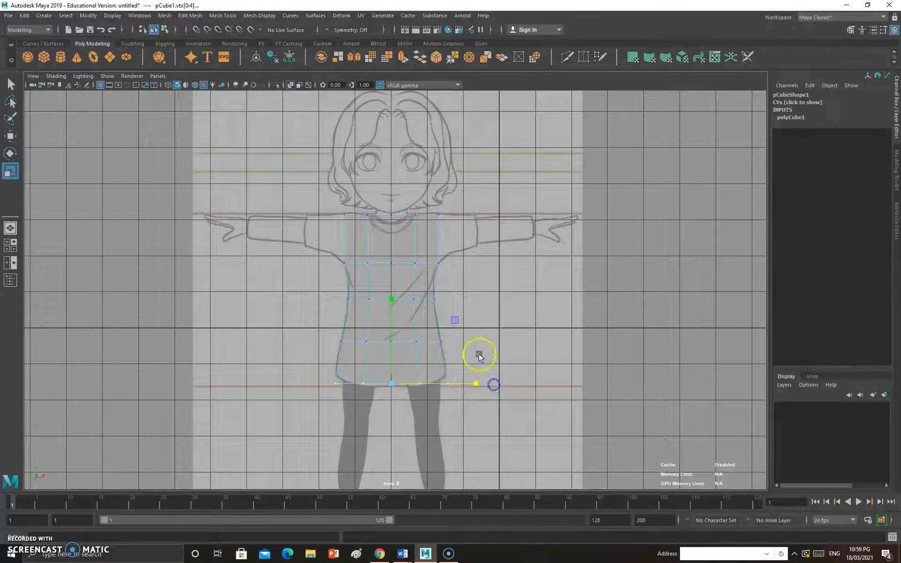
Step: Preview the torso with smoothing, restore the unsmoothed display and switch to the side view
{"action": "key", "text": "3"}
{"action": "left_click", "coordinate": [447, 348]}
{"action": "key", "text": "1"}
{"action": "key", "text": "space"}
{"action": "left_click_drag", "start_coordinate": [447, 346], "coordinate": [501, 347]}
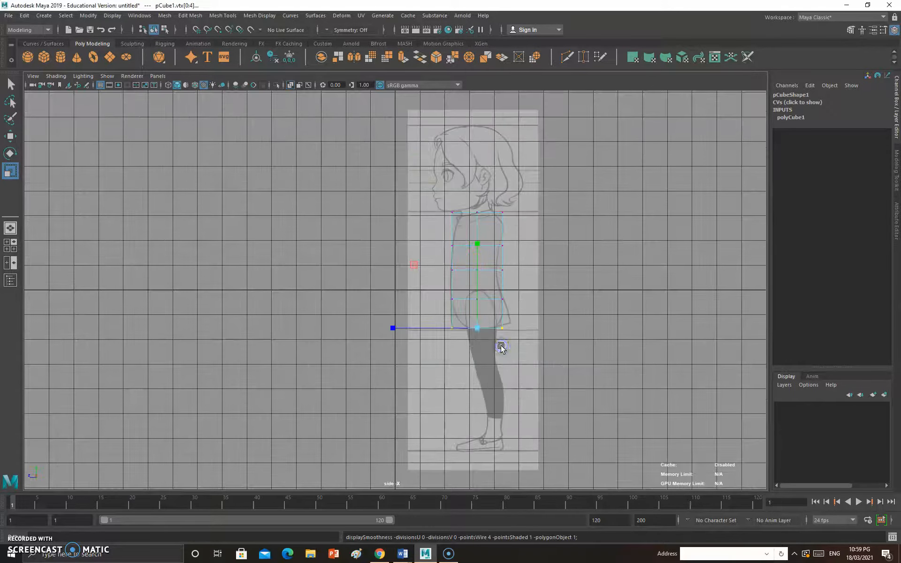
Step: Switch the torso to vertex selection in the side view and move the waist vertices onto the dress outline
{"action": "scroll", "coordinate": [487, 345], "scroll_direction": "up", "scroll_amount": 2}
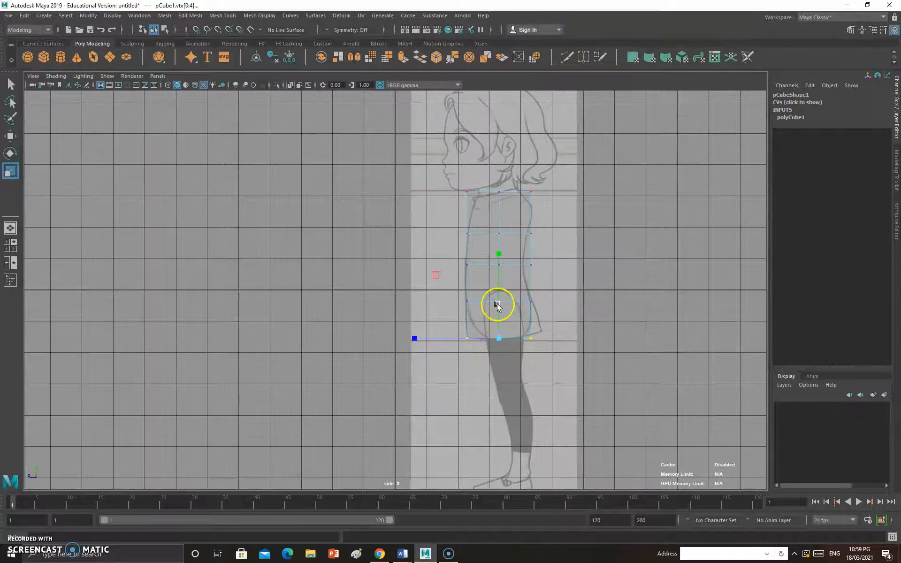
{"action": "scroll", "coordinate": [469, 309], "scroll_direction": "up", "scroll_amount": 1}
{"action": "scroll", "coordinate": [464, 342], "scroll_direction": "up", "scroll_amount": 1}
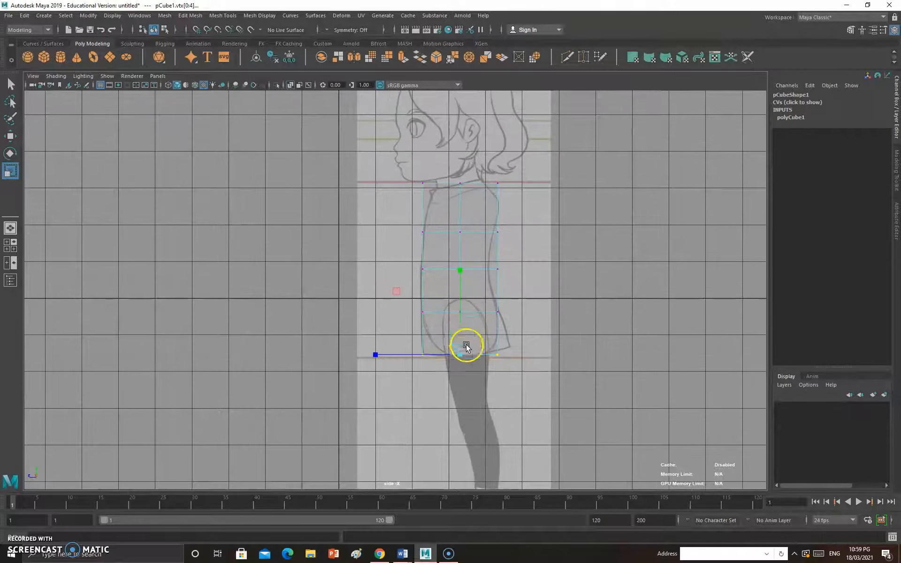
{"action": "left_click_drag", "start_coordinate": [440, 307], "coordinate": [443, 315]}
{"action": "left_click", "coordinate": [436, 284]}
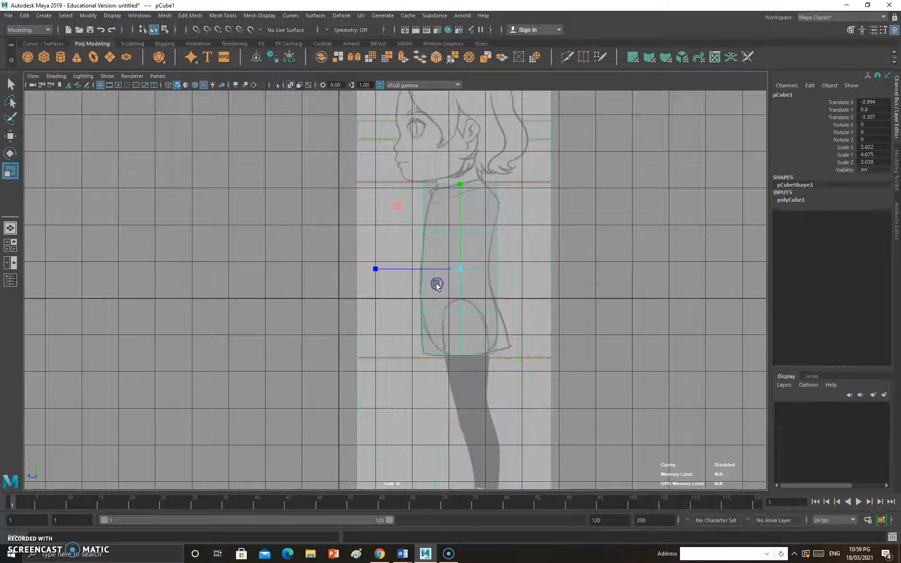
{"action": "right_click_drag", "start_coordinate": [435, 276], "coordinate": [436, 249]}
{"action": "left_click_drag", "start_coordinate": [412, 256], "coordinate": [398, 271]}
{"action": "key", "text": "w"}
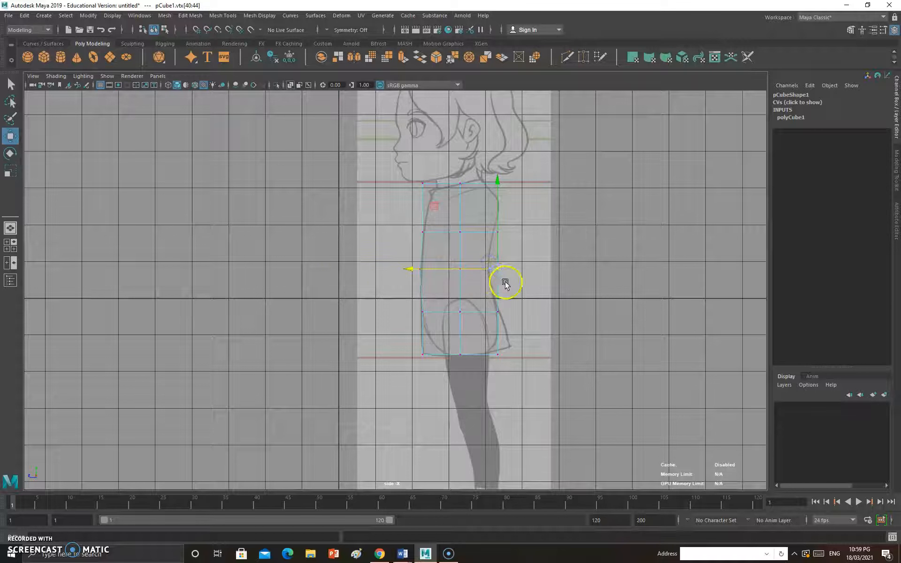
{"action": "mouse_move", "coordinate": [466, 268]}
{"action": "left_mouse_down"}
{"action": "mouse_move", "coordinate": [444, 269]}
{"action": "mouse_move", "coordinate": [486, 263]}
{"action": "mouse_move", "coordinate": [472, 266]}
{"action": "left_mouse_up"}
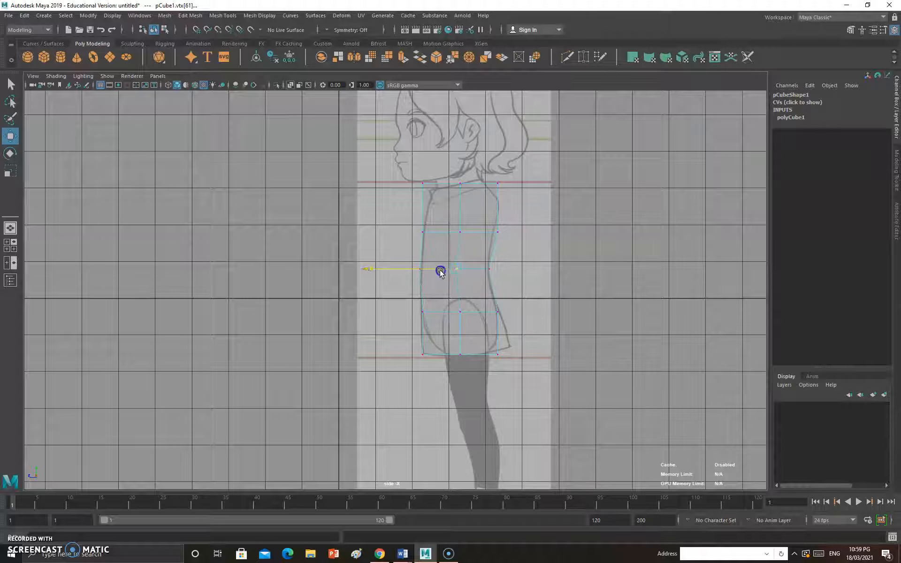
Step: Move the upper back, neckline and hem vertices to follow the dress outline in the side view
{"action": "left_click_drag", "start_coordinate": [507, 248], "coordinate": [476, 188]}
{"action": "mouse_move", "coordinate": [399, 169]}
{"action": "left_mouse_down"}
{"action": "mouse_move", "coordinate": [432, 203]}
{"action": "mouse_move", "coordinate": [410, 185]}
{"action": "left_mouse_up"}
{"action": "mouse_move", "coordinate": [543, 392]}
{"action": "left_mouse_down"}
{"action": "mouse_move", "coordinate": [489, 338]}
{"action": "mouse_move", "coordinate": [489, 357]}
{"action": "mouse_move", "coordinate": [508, 355]}
{"action": "left_mouse_up"}
{"action": "left_click", "coordinate": [492, 355]}
{"action": "left_click_drag", "start_coordinate": [436, 370], "coordinate": [410, 345]}
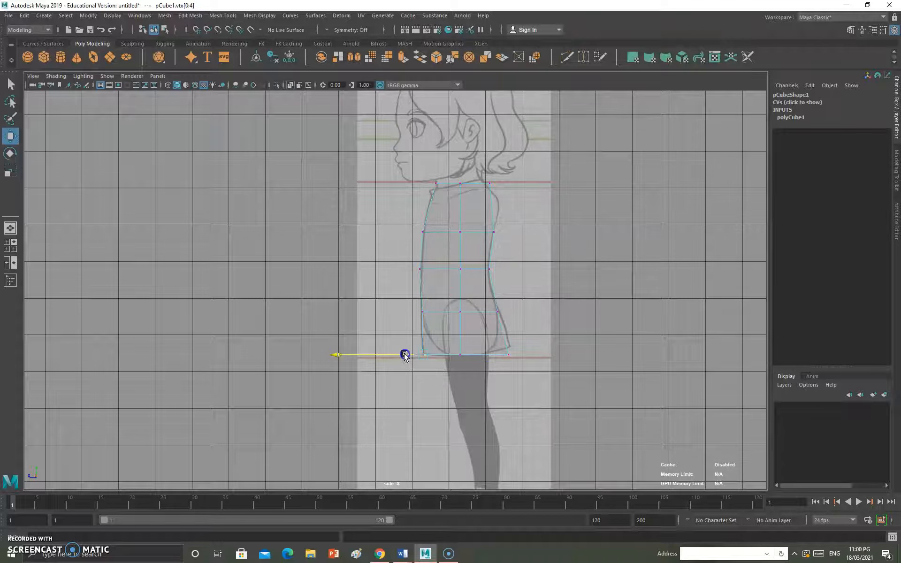
Step: Align the hip row's vertices with the side outline and undo the last change to the back hem vertices
{"action": "left_click_drag", "start_coordinate": [438, 326], "coordinate": [408, 303]}
{"action": "left_click_drag", "start_coordinate": [477, 308], "coordinate": [482, 312]}
{"action": "left_click_drag", "start_coordinate": [528, 374], "coordinate": [509, 336]}
{"action": "key", "text": "ctrl+z"}
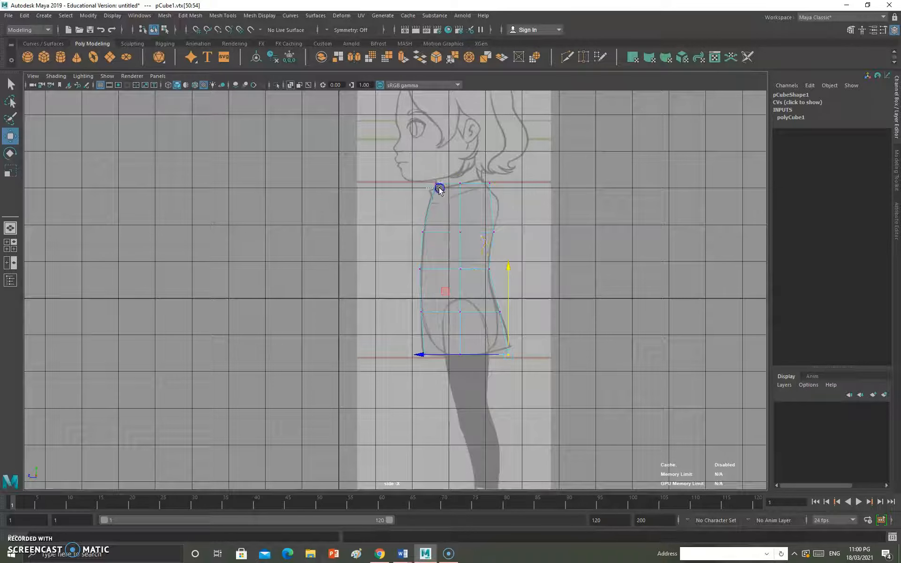
{"action": "left_click_drag", "start_coordinate": [440, 189], "coordinate": [439, 189]}
Step: Select the torso cube and examine it with smooth preview in the side, perspective and front views
{"action": "left_click", "coordinate": [482, 240]}
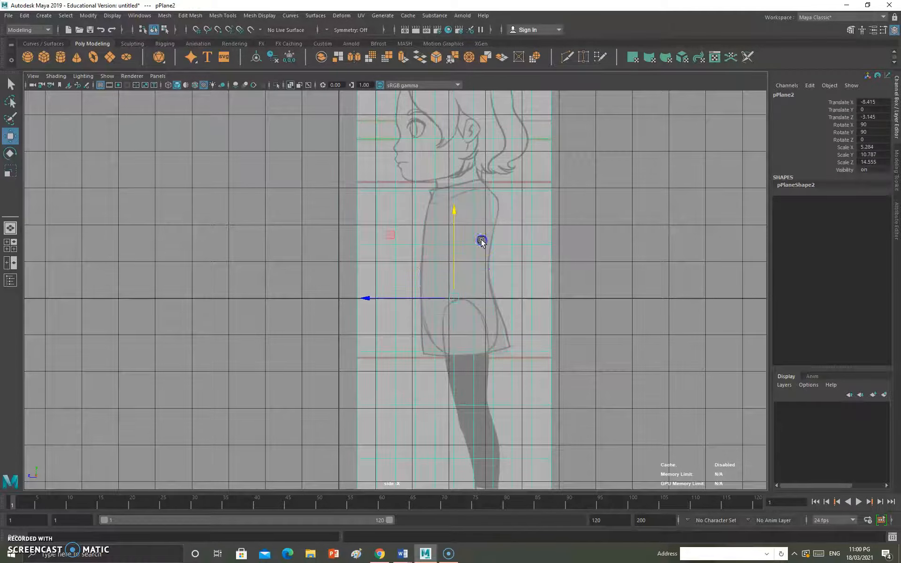
{"action": "left_click", "coordinate": [477, 274]}
{"action": "key", "text": "3"}
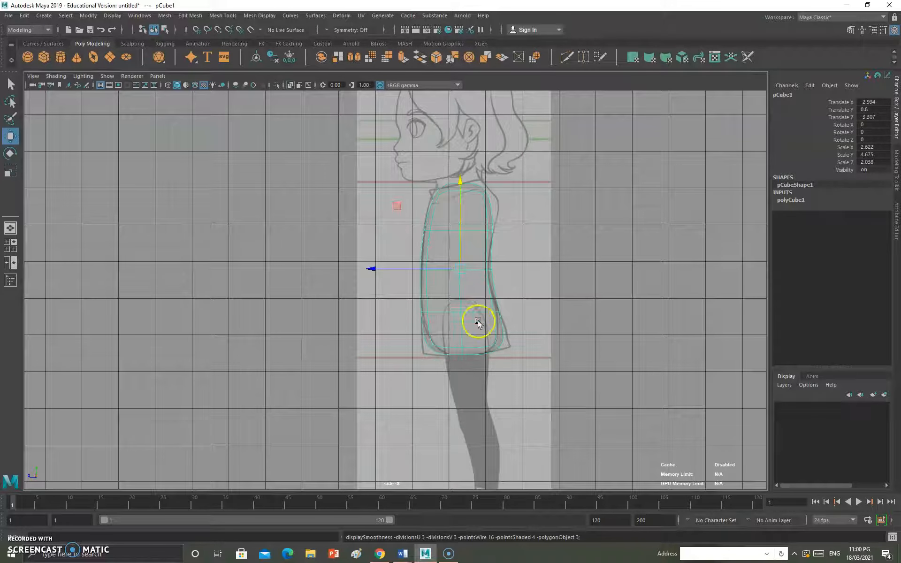
{"action": "key", "text": "space"}
{"action": "left_click_drag", "start_coordinate": [478, 310], "coordinate": [480, 288]}
{"action": "left_click_drag", "start_coordinate": [465, 364], "coordinate": [442, 373], "text": "alt"}
{"action": "key", "text": "space"}
{"action": "left_click_drag", "start_coordinate": [389, 306], "coordinate": [392, 331]}
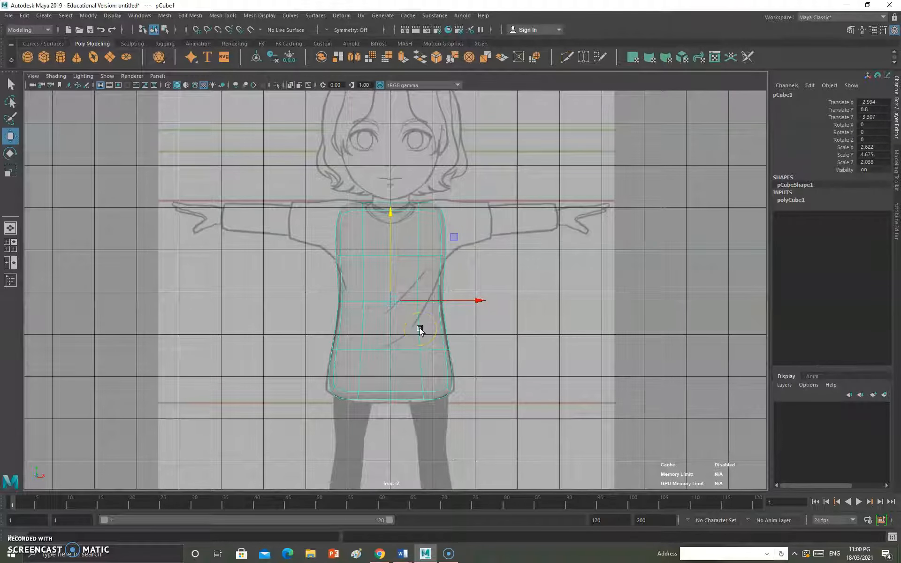
Step: Restore the torso's unsmoothed display and delete all faces left of its centre line in the front view
{"action": "key", "text": "1"}
{"action": "left_click", "coordinate": [402, 230]}
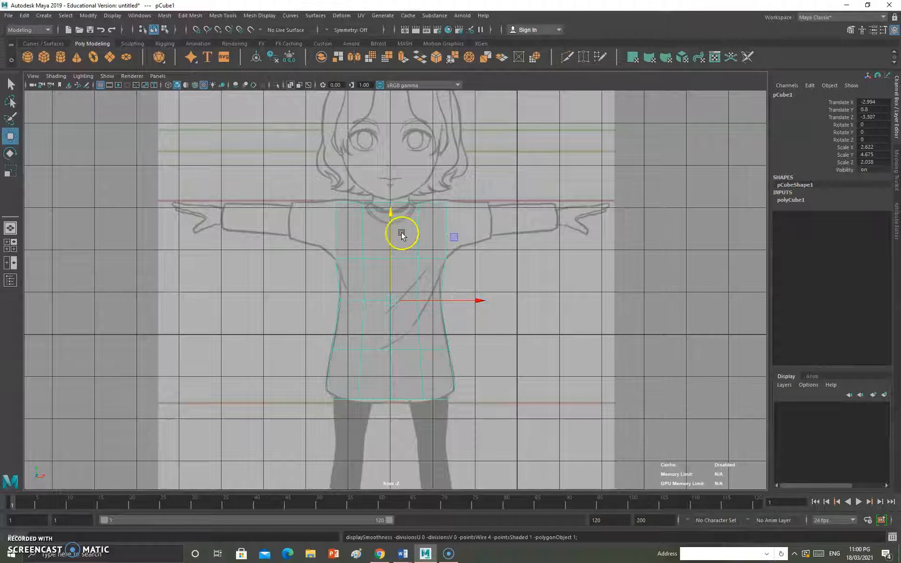
{"action": "right_click", "coordinate": [404, 233]}
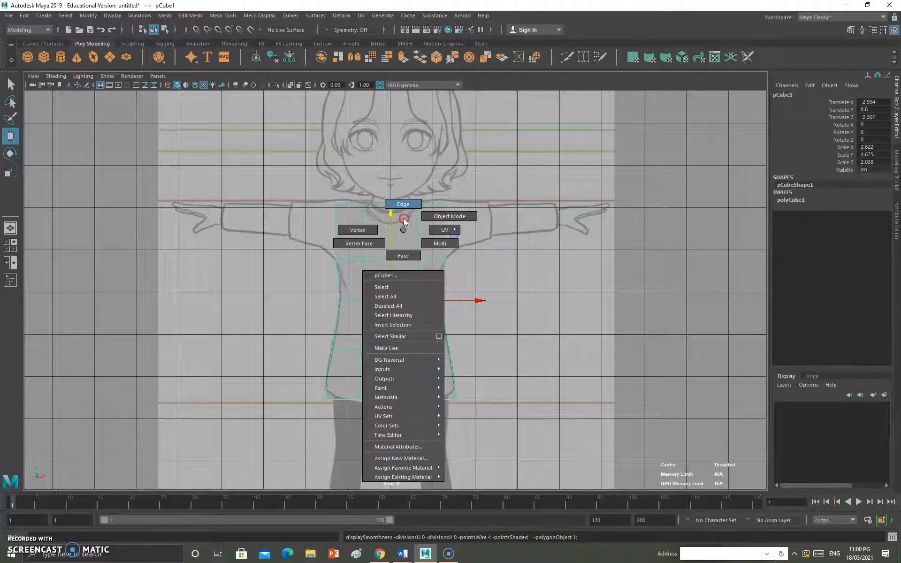
{"action": "left_click", "coordinate": [400, 257]}
{"action": "left_click_drag", "start_coordinate": [331, 207], "coordinate": [295, 174]}
{"action": "left_click_drag", "start_coordinate": [376, 437], "coordinate": [378, 436]}
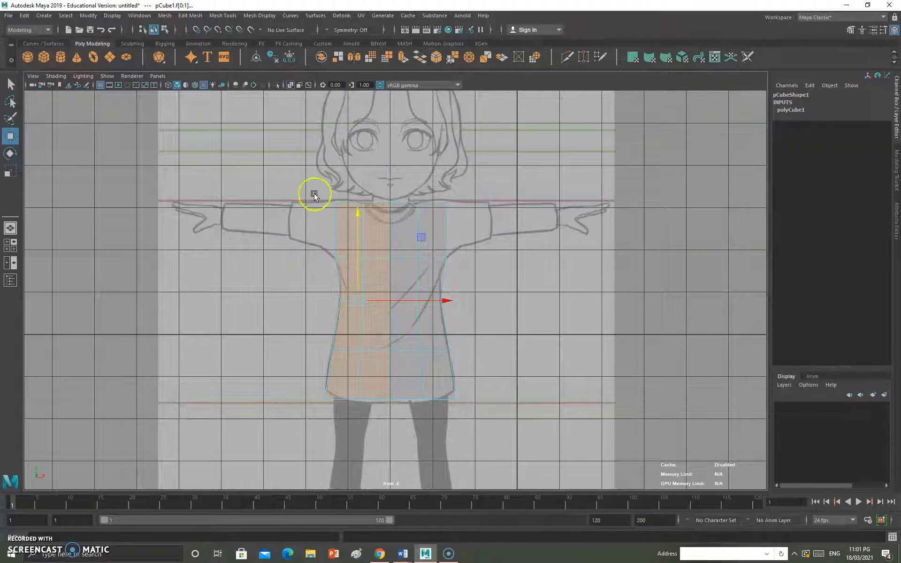
{"action": "left_click_drag", "start_coordinate": [270, 163], "coordinate": [353, 403]}
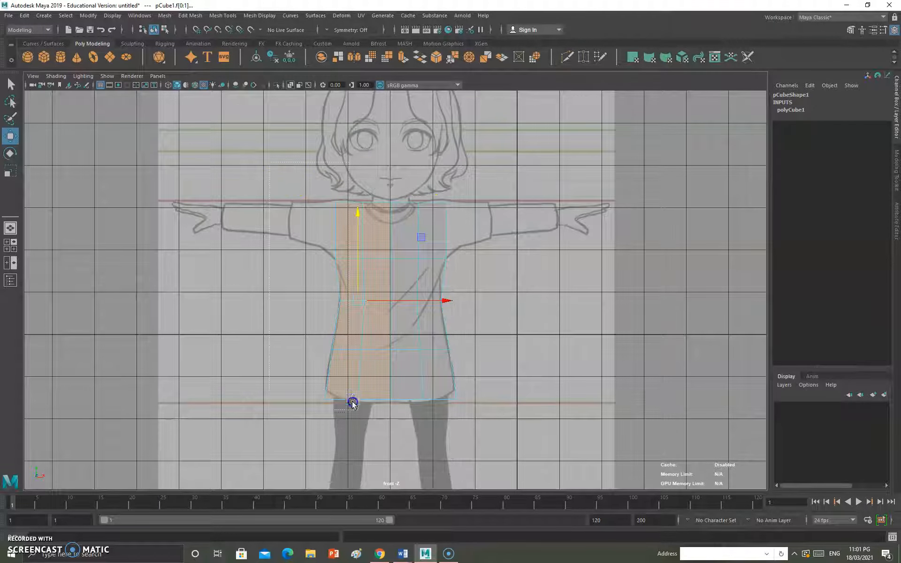
{"action": "left_click", "coordinate": [378, 426]}
Step: Duplicate the remaining torso half as a single instance mirrored across the centre line with scale -1, 1, 1
{"action": "right_click_drag", "start_coordinate": [433, 229], "coordinate": [461, 219]}
{"action": "left_click", "coordinate": [418, 228]}
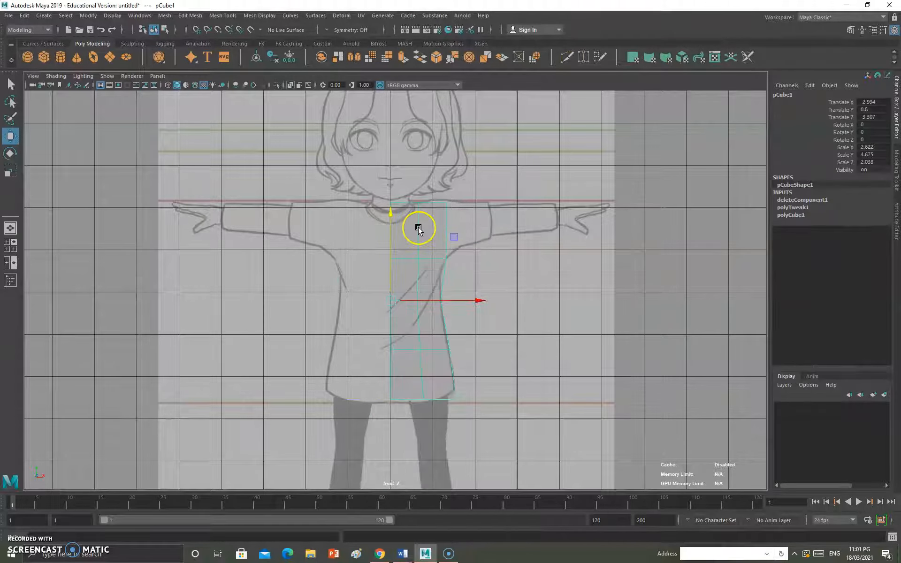
{"action": "left_click", "coordinate": [24, 15]}
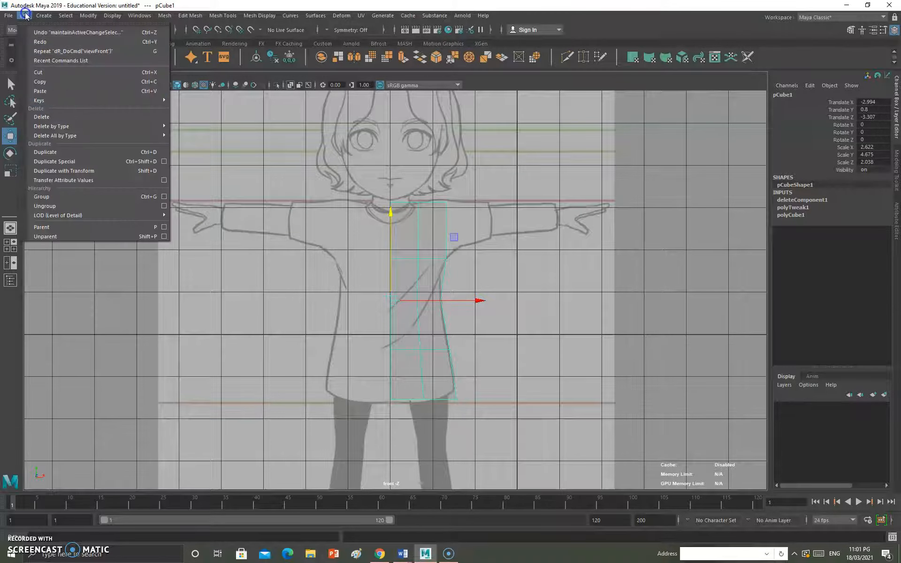
{"action": "left_click", "coordinate": [164, 161]}
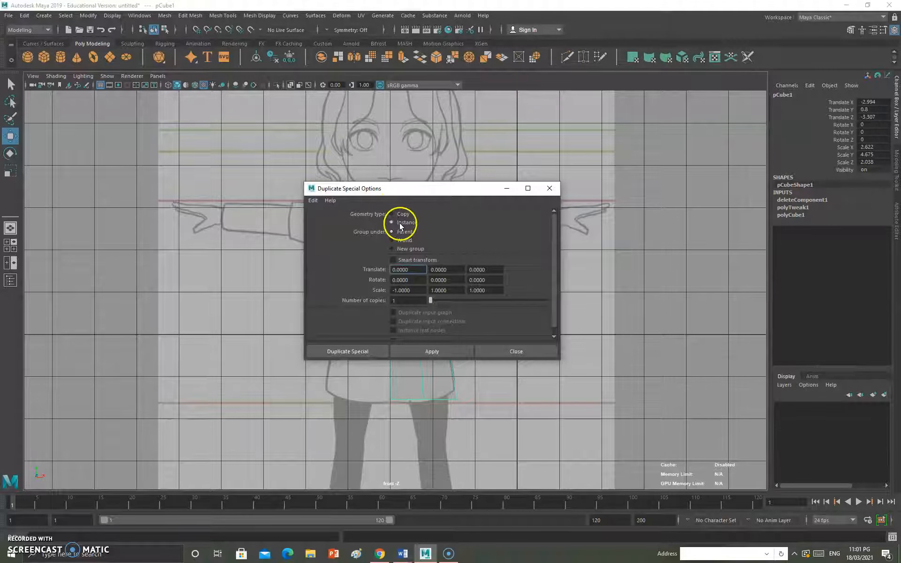
{"action": "left_click_drag", "start_coordinate": [412, 189], "coordinate": [587, 132]}
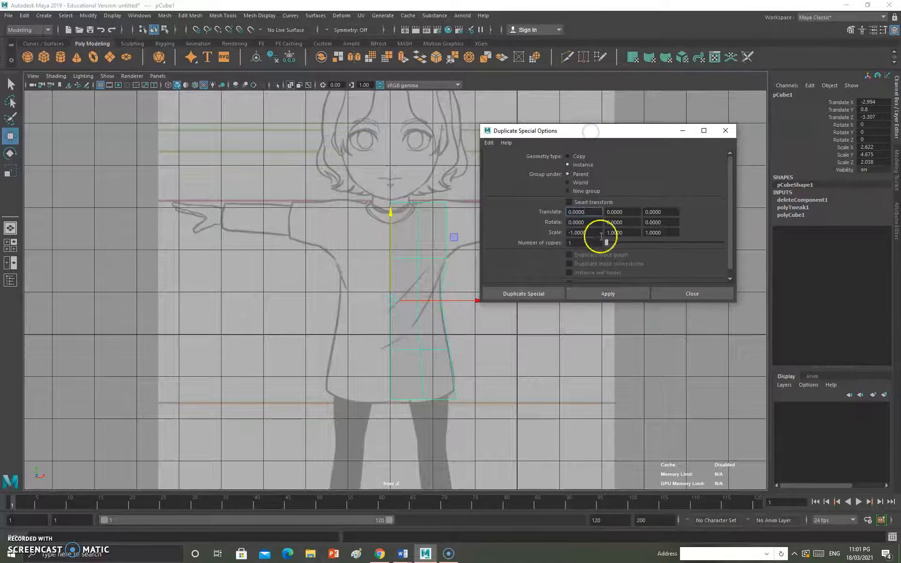
{"action": "left_click", "coordinate": [595, 296]}
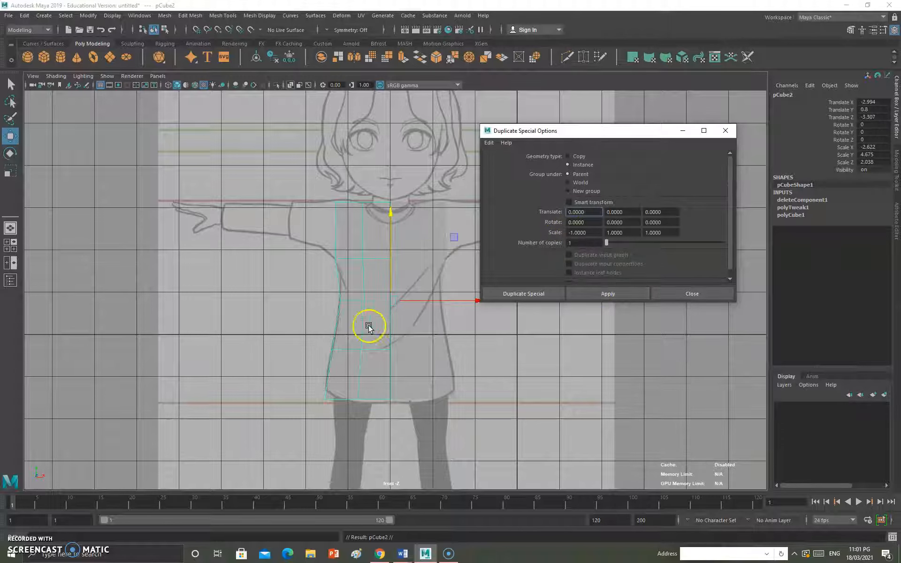
{"action": "left_click", "coordinate": [683, 294]}
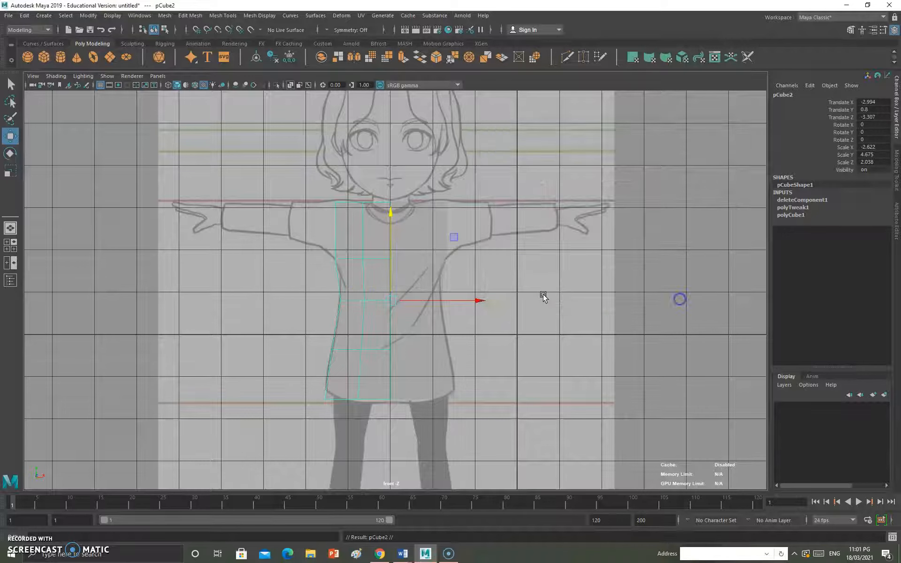
Step: Show the scene's object list, select both torso halves and display them with smooth preview
{"action": "left_click", "coordinate": [10, 280]}
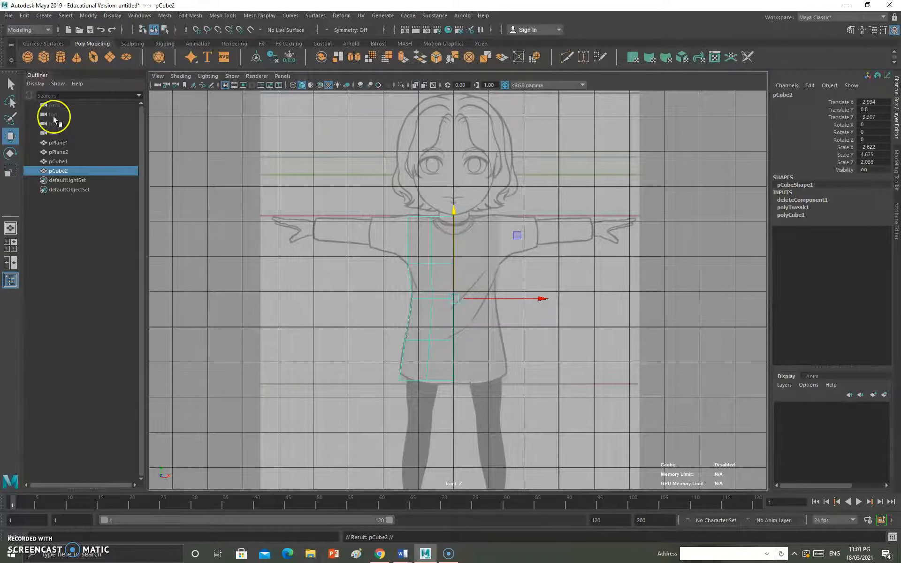
{"action": "left_click", "coordinate": [58, 161]}
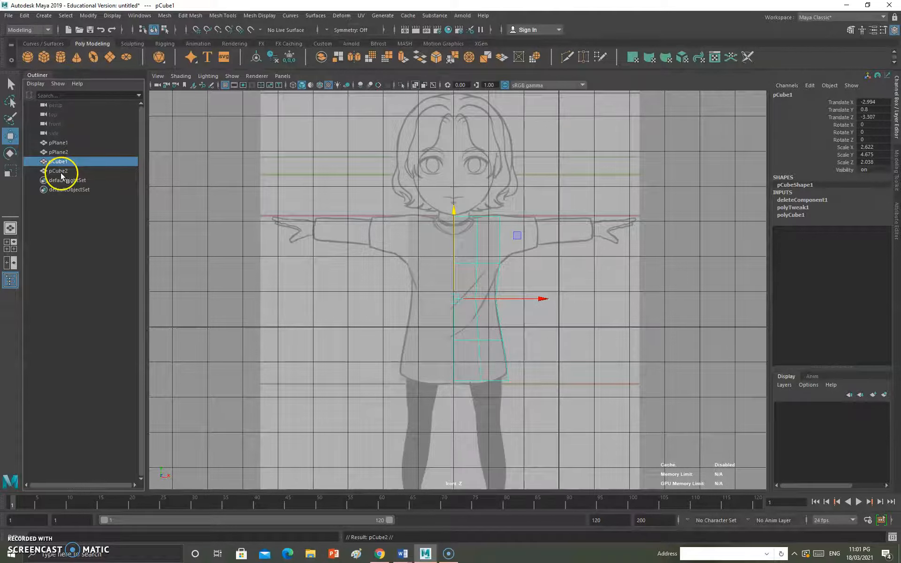
{"action": "left_click", "coordinate": [59, 170]}
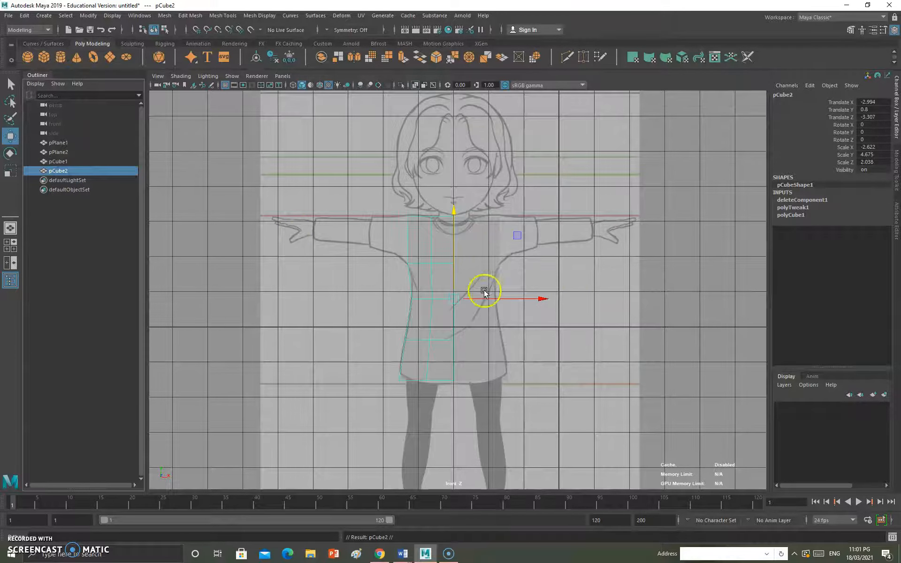
{"action": "left_click", "coordinate": [467, 270]}
{"action": "left_click", "coordinate": [435, 264]}
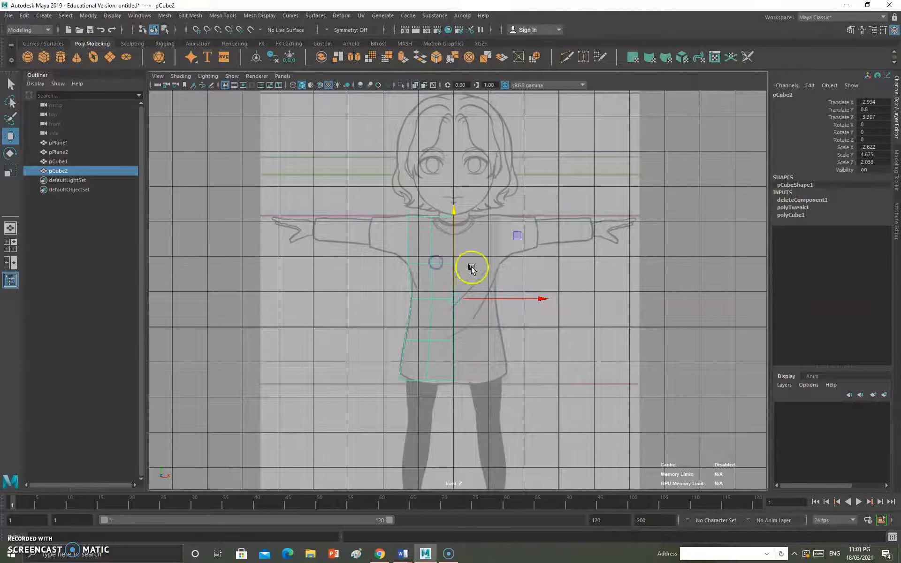
{"action": "left_click", "coordinate": [483, 251], "text": "shift"}
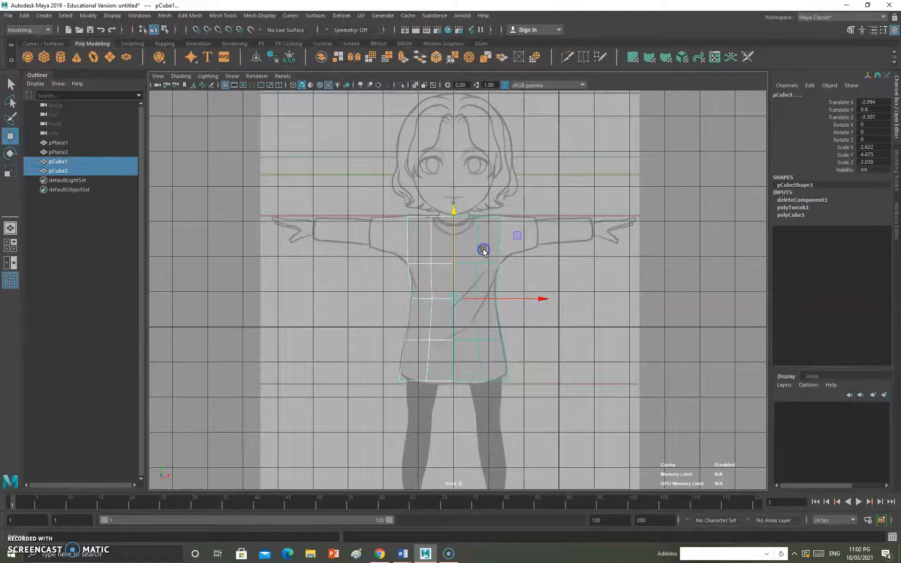
{"action": "key", "text": "3"}
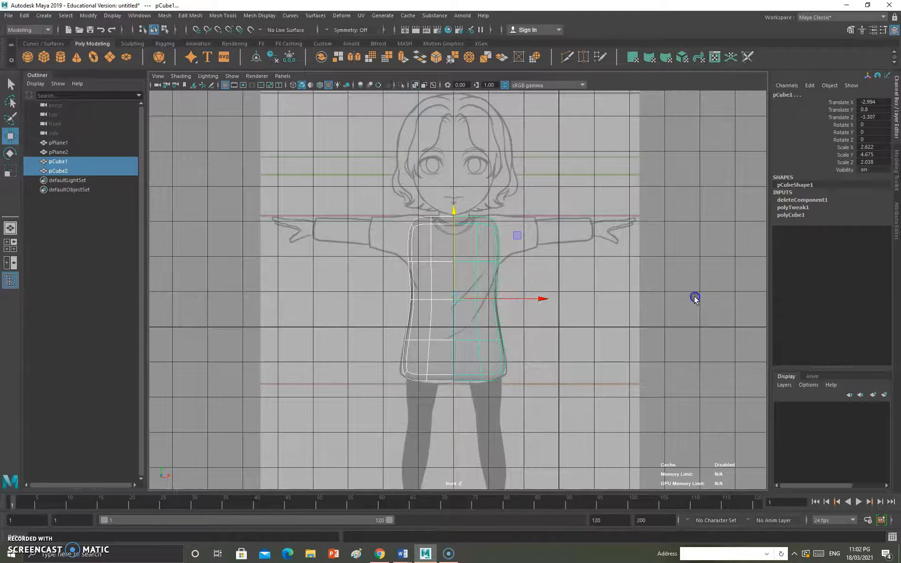
Step: Select the mirrored and original torso halves in turn to check them as separate objects
{"action": "left_click", "coordinate": [695, 297]}
{"action": "left_click", "coordinate": [460, 254]}
{"action": "left_click", "coordinate": [466, 250]}
{"action": "left_click", "coordinate": [428, 246]}
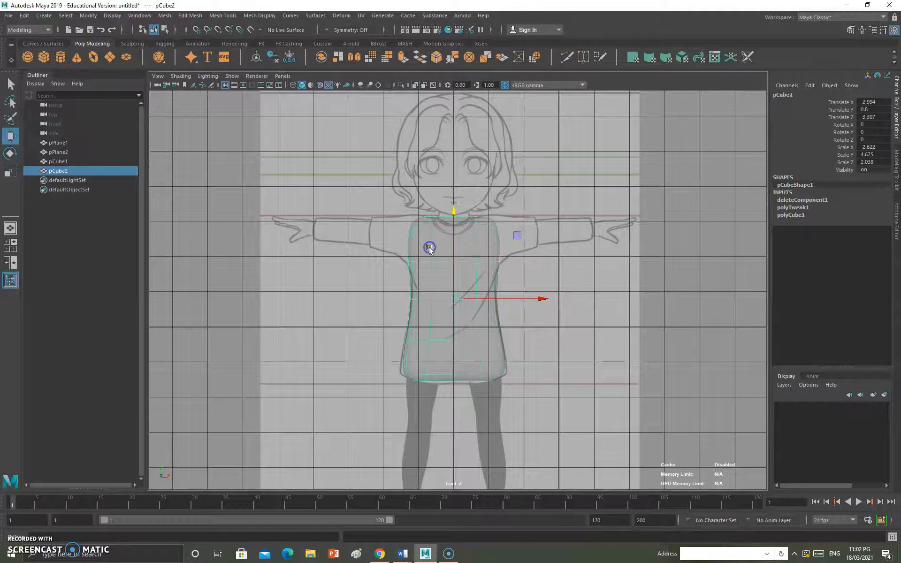
{"action": "left_click", "coordinate": [474, 276]}
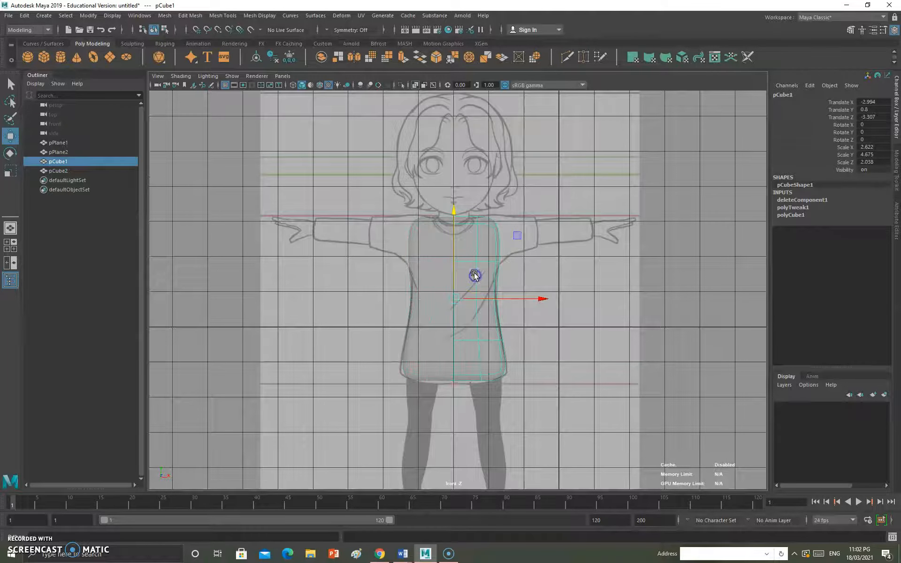
Step: Restore the original torso half's unsmoothed display in the perspective view
{"action": "key", "text": "space"}
{"action": "left_click_drag", "start_coordinate": [474, 275], "coordinate": [452, 308]}
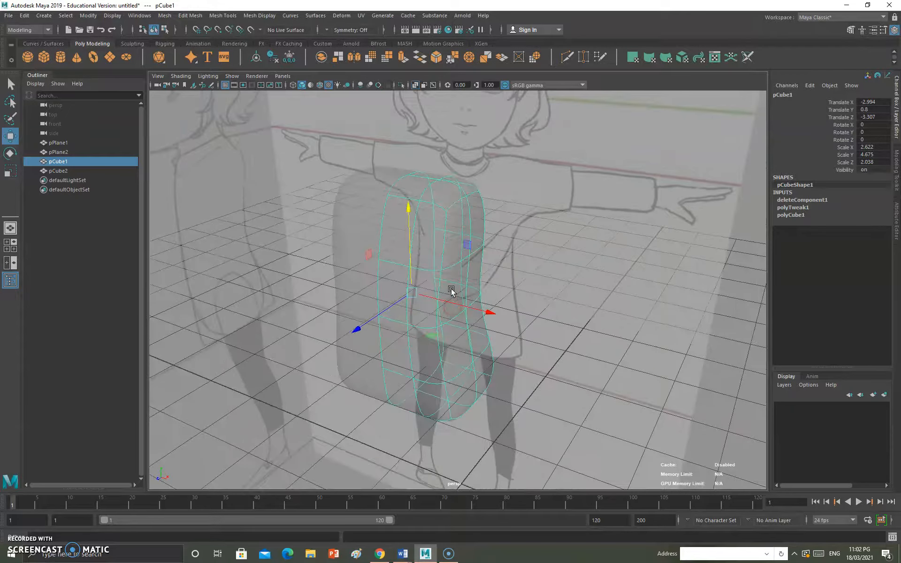
{"action": "key", "text": "1"}
Step: Extrude the two upper outer side faces of the original half outward by about 1.162 with 1 division
{"action": "right_click_drag", "start_coordinate": [473, 212], "coordinate": [477, 235]}
{"action": "left_click", "coordinate": [464, 210]}
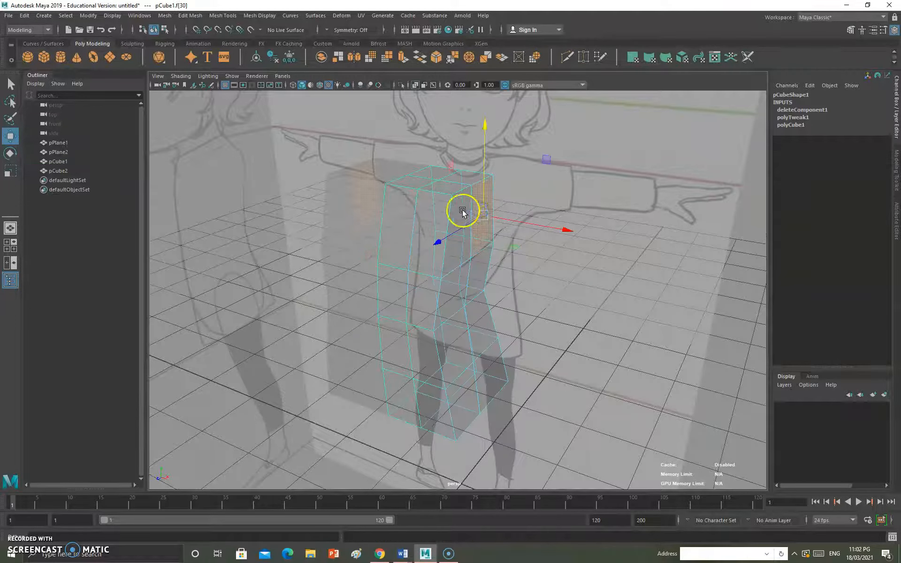
{"action": "left_click", "coordinate": [507, 233], "text": "shift"}
{"action": "left_click", "coordinate": [521, 280], "text": "shift"}
{"action": "left_click_drag", "start_coordinate": [547, 239], "coordinate": [620, 306], "text": "alt"}
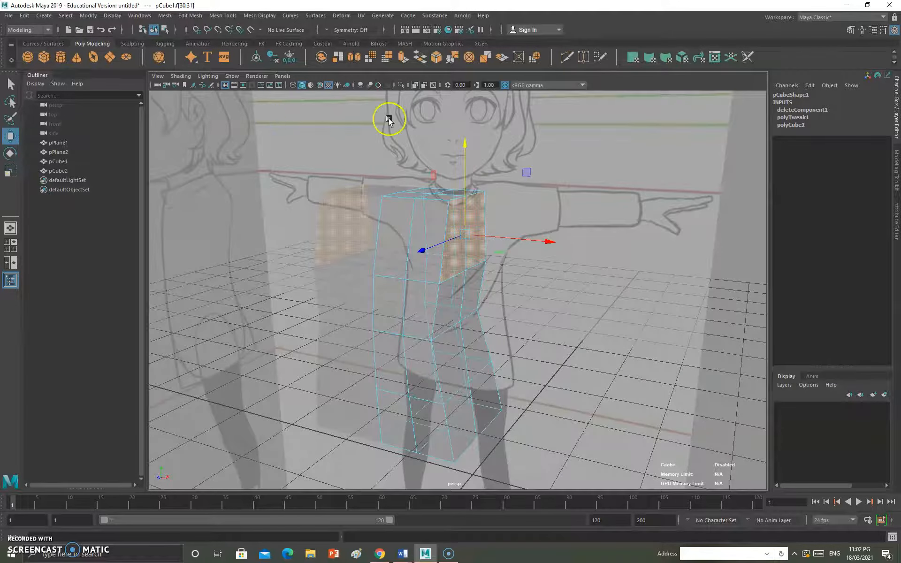
{"action": "left_click", "coordinate": [403, 55]}
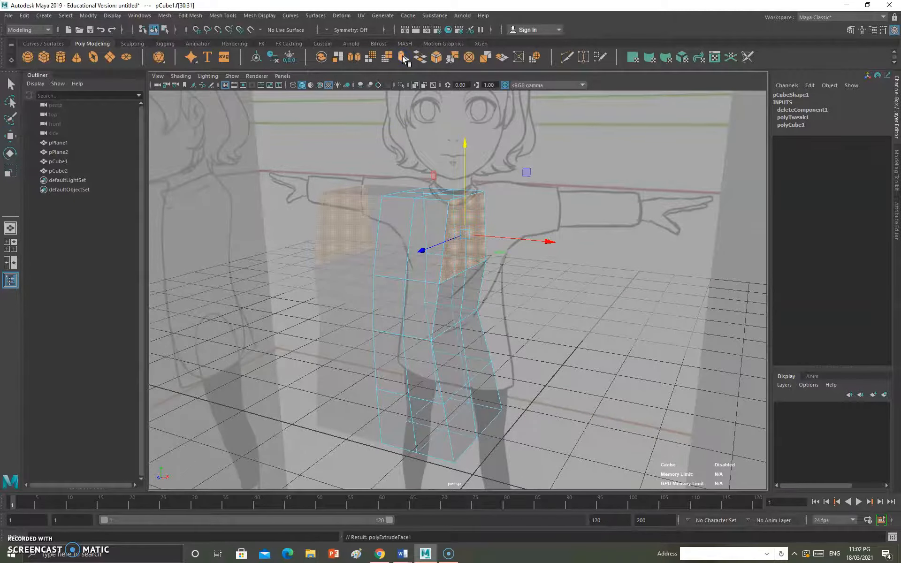
{"action": "left_click_drag", "start_coordinate": [520, 258], "coordinate": [578, 283], "text": "alt"}
{"action": "left_click", "coordinate": [489, 253]}
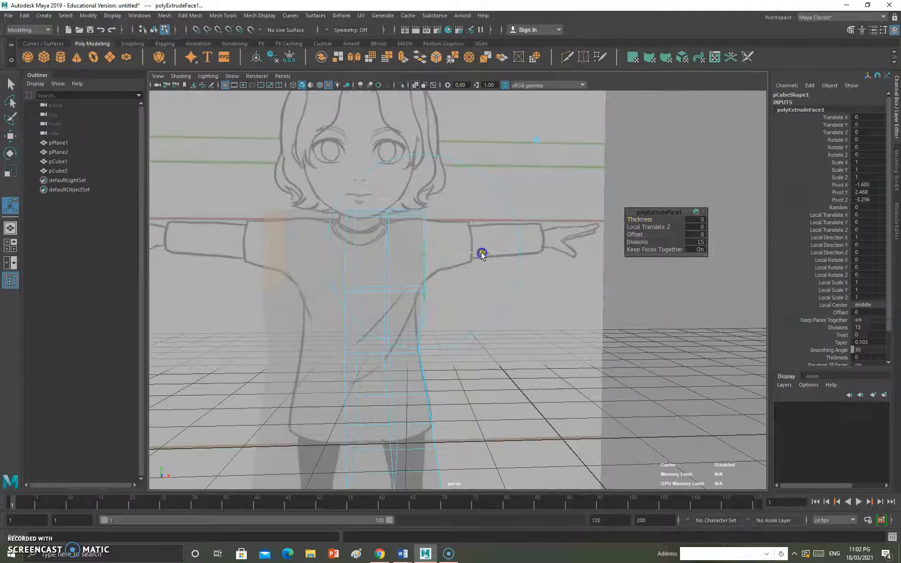
{"action": "left_click_drag", "start_coordinate": [480, 251], "coordinate": [523, 265]}
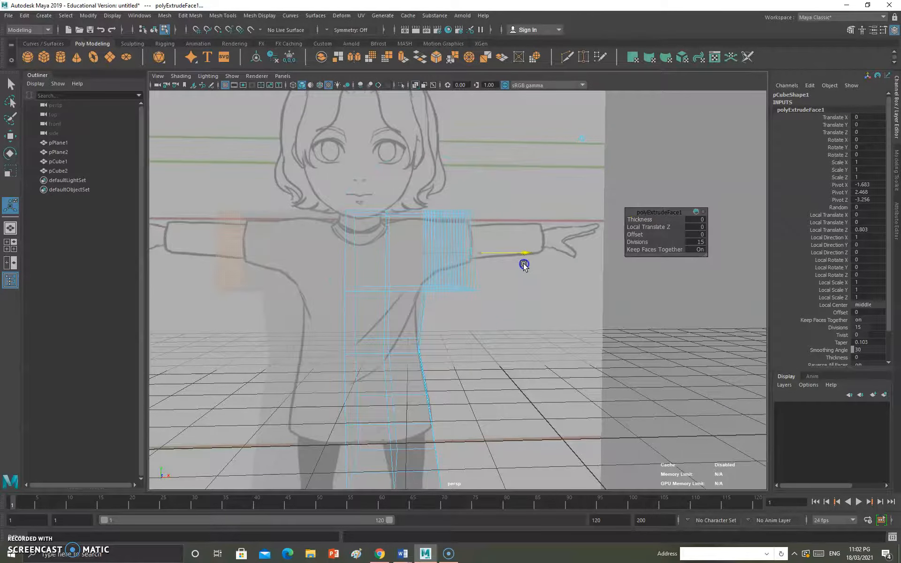
{"action": "left_click_drag", "start_coordinate": [570, 295], "coordinate": [558, 335], "text": "alt"}
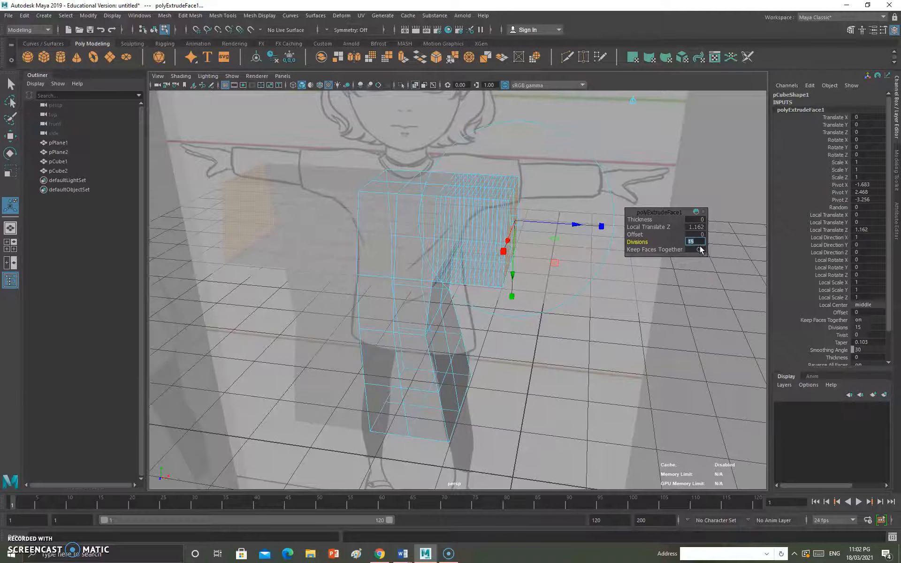
{"action": "key", "text": "Return"}
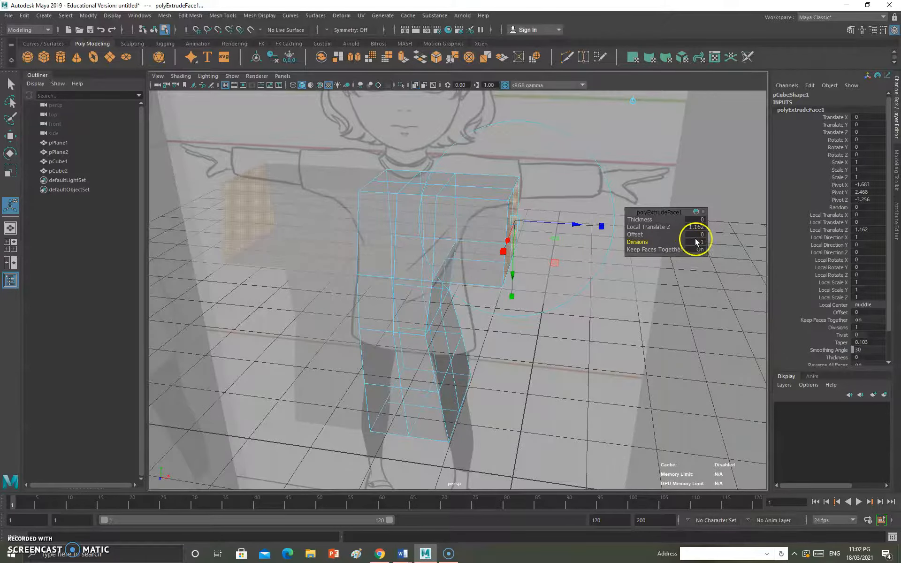
Step: Shorten the sleeve extrusion to a local Z translation of about 1.016 to match the sleeve edge in the front drawing
{"action": "left_click_drag", "start_coordinate": [601, 297], "coordinate": [596, 268], "text": "alt"}
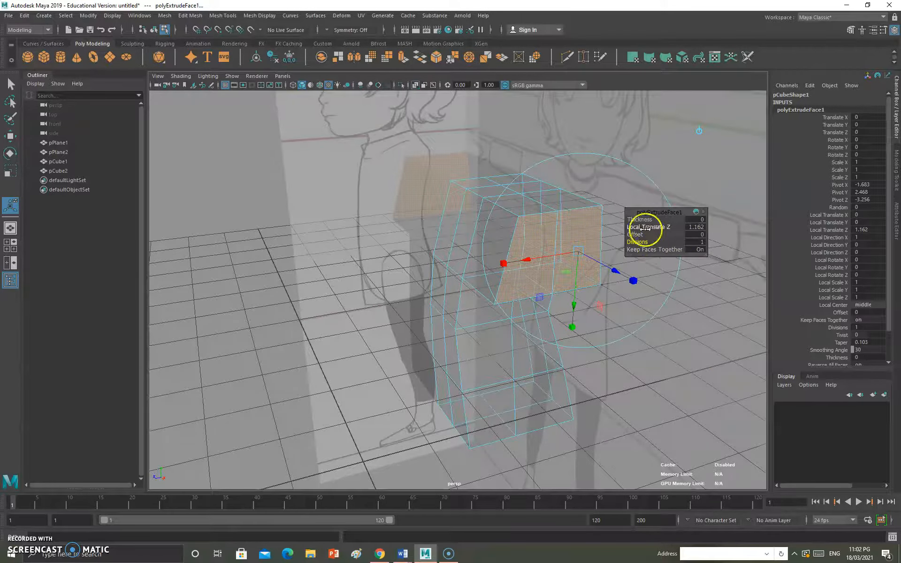
{"action": "mouse_move", "coordinate": [610, 294]}
{"action": "left_mouse_down", "text": "alt"}
{"action": "mouse_move", "coordinate": [638, 281]}
{"action": "mouse_move", "coordinate": [653, 327]}
{"action": "left_mouse_up", "text": "alt"}
{"action": "left_click_drag", "start_coordinate": [604, 349], "coordinate": [584, 368], "text": "alt"}
{"action": "key", "text": "space"}
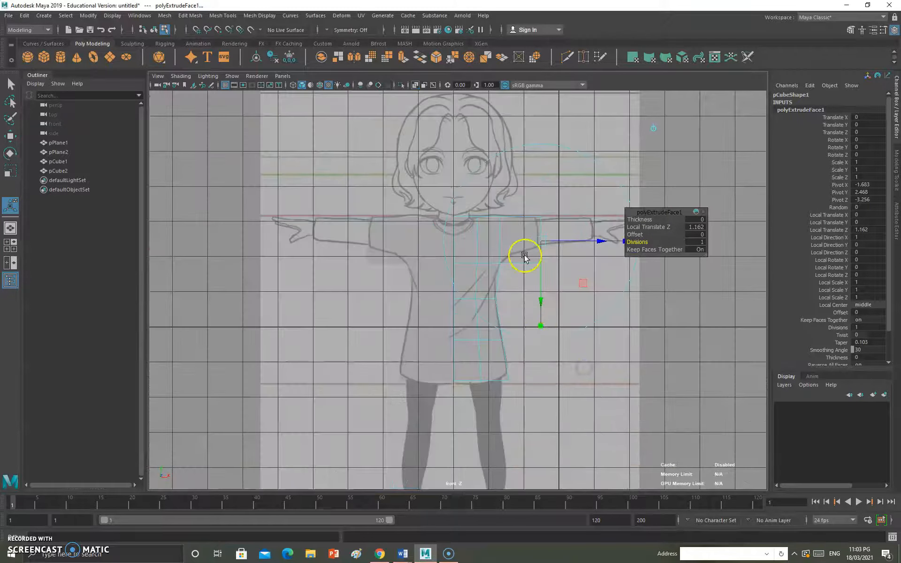
{"action": "left_click", "coordinate": [581, 244]}
{"action": "left_click_drag", "start_coordinate": [576, 243], "coordinate": [575, 242]}
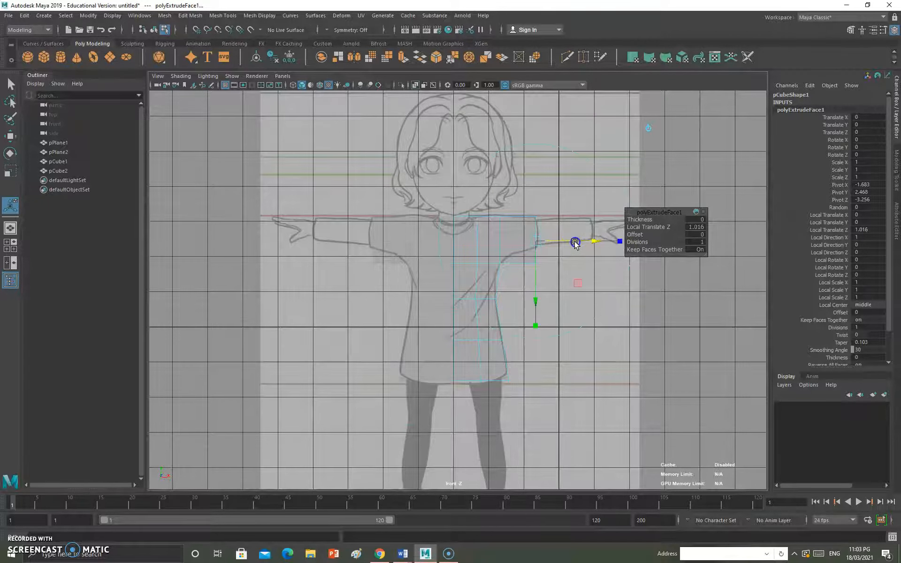
{"action": "left_click", "coordinate": [612, 339]}
{"action": "left_click", "coordinate": [696, 342]}
Step: Select both torso halves in the perspective view and examine the extruded sleeves with smooth preview from several angles
{"action": "left_click_drag", "start_coordinate": [677, 356], "coordinate": [653, 362], "text": "alt"}
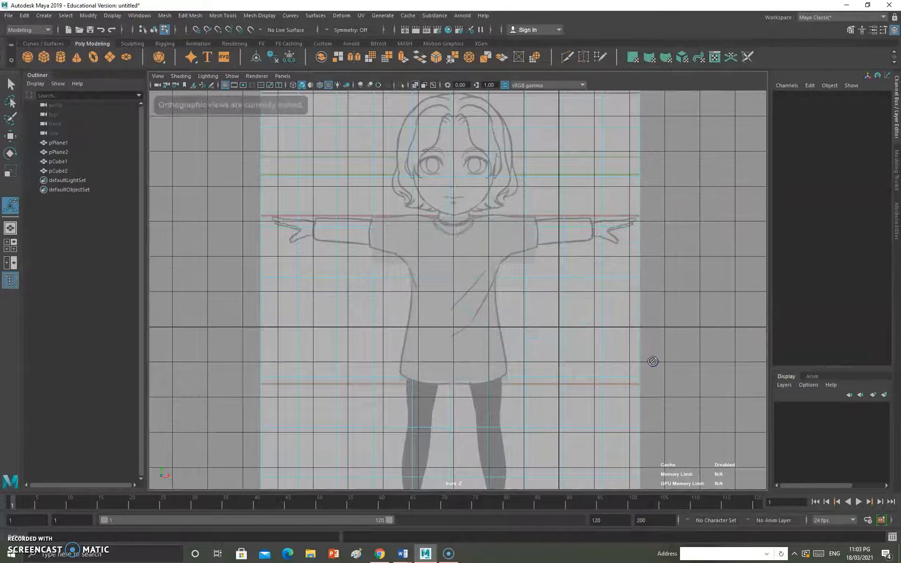
{"action": "key", "text": "space"}
{"action": "left_click_drag", "start_coordinate": [572, 298], "coordinate": [513, 229]}
{"action": "left_click", "coordinate": [514, 229]}
{"action": "right_click_drag", "start_coordinate": [547, 196], "coordinate": [581, 183]}
{"action": "left_click", "coordinate": [392, 155]}
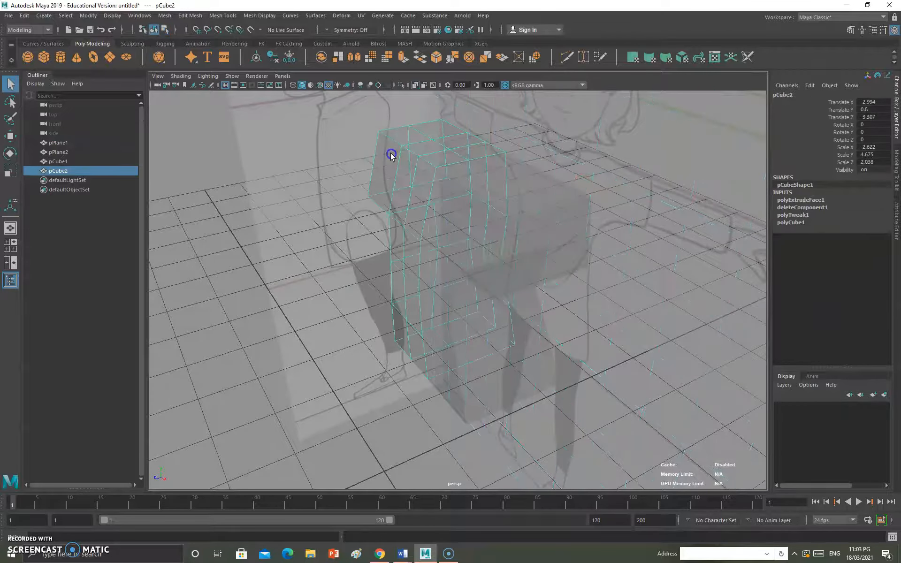
{"action": "left_click", "coordinate": [548, 198], "text": "shift"}
{"action": "left_click_drag", "start_coordinate": [537, 305], "coordinate": [575, 307], "text": "alt"}
{"action": "key", "text": "3"}
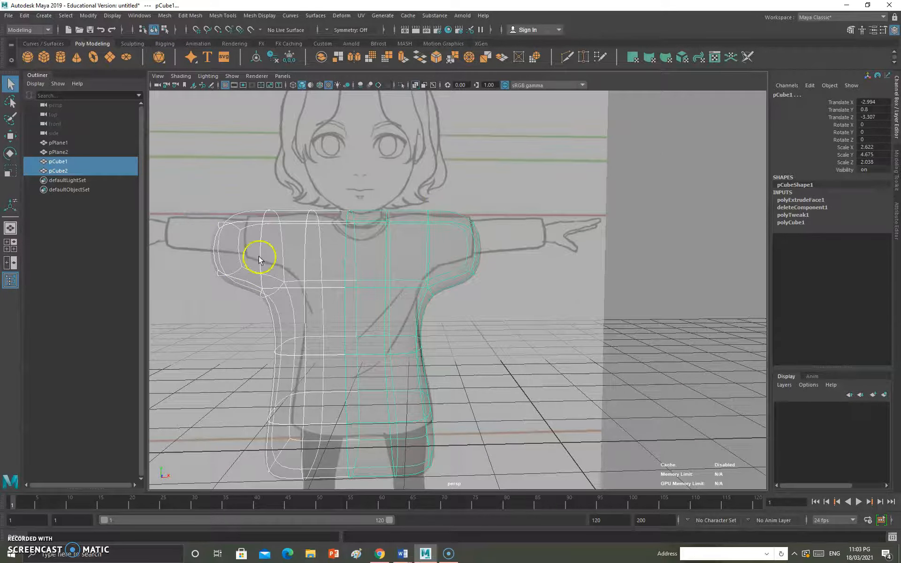
{"action": "left_click_drag", "start_coordinate": [425, 268], "coordinate": [389, 322], "text": "alt"}
{"action": "left_click_drag", "start_coordinate": [440, 308], "coordinate": [430, 330], "text": "alt"}
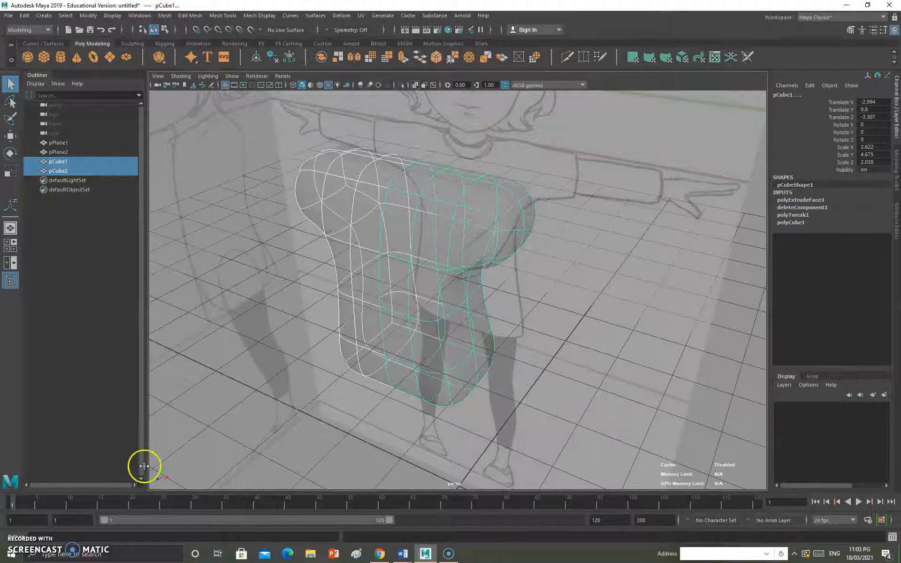